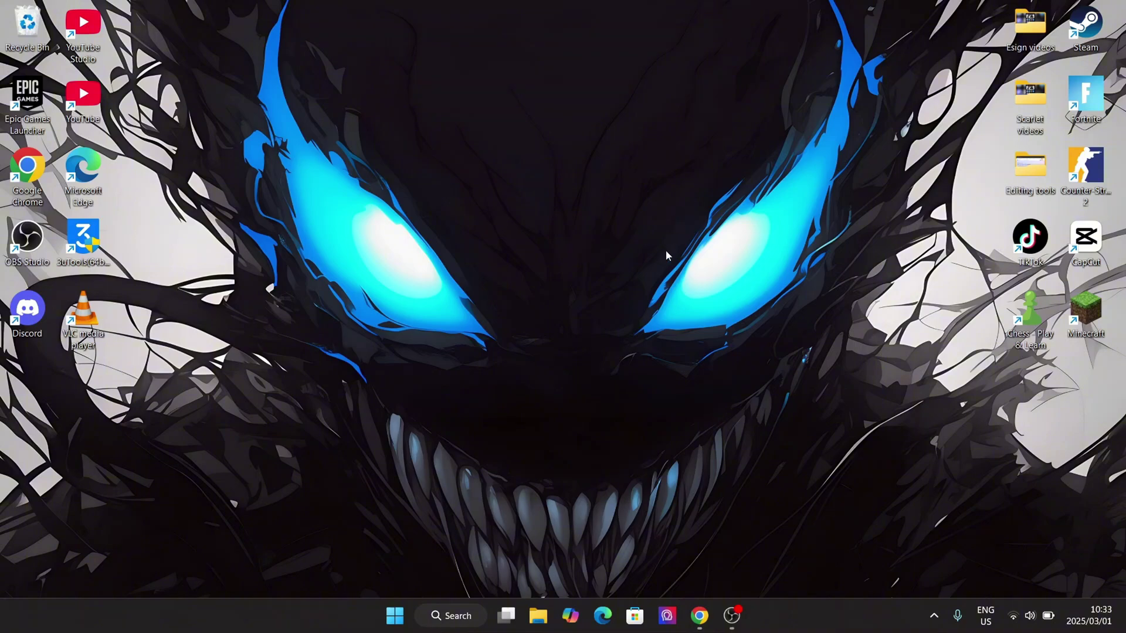
- Download the BlueStacks installer from the official bluestacks.com website
{"action": "left_click", "coordinate": [699, 615]}
{"action": "left_click", "coordinate": [385, 224]}
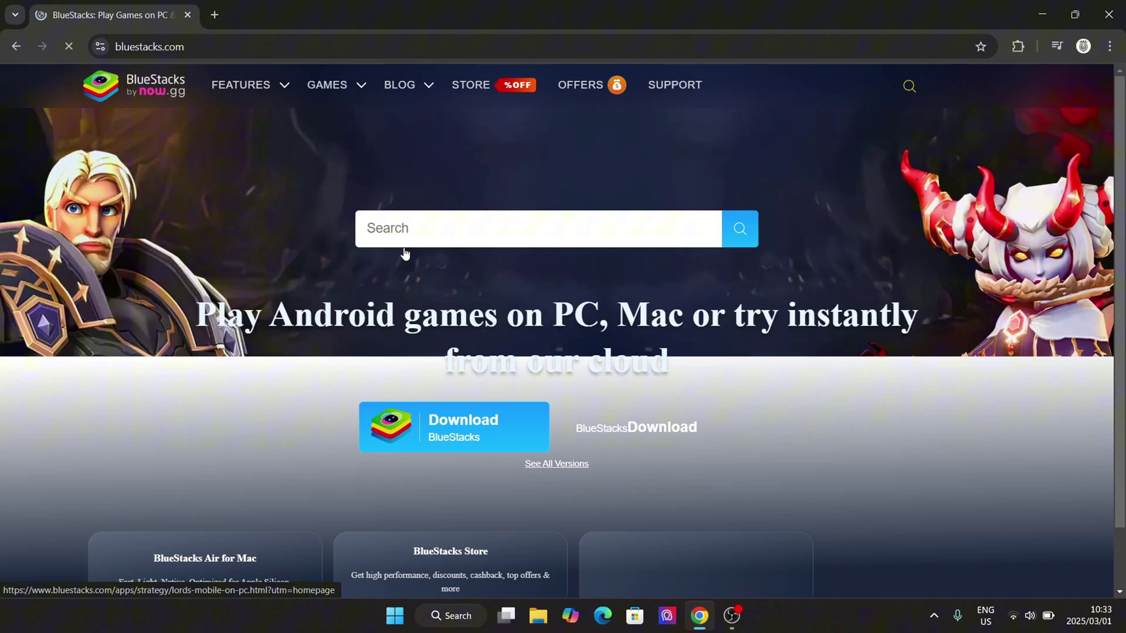
{"action": "scroll", "coordinate": [406, 274], "scroll_direction": "down", "scroll_amount": 2}
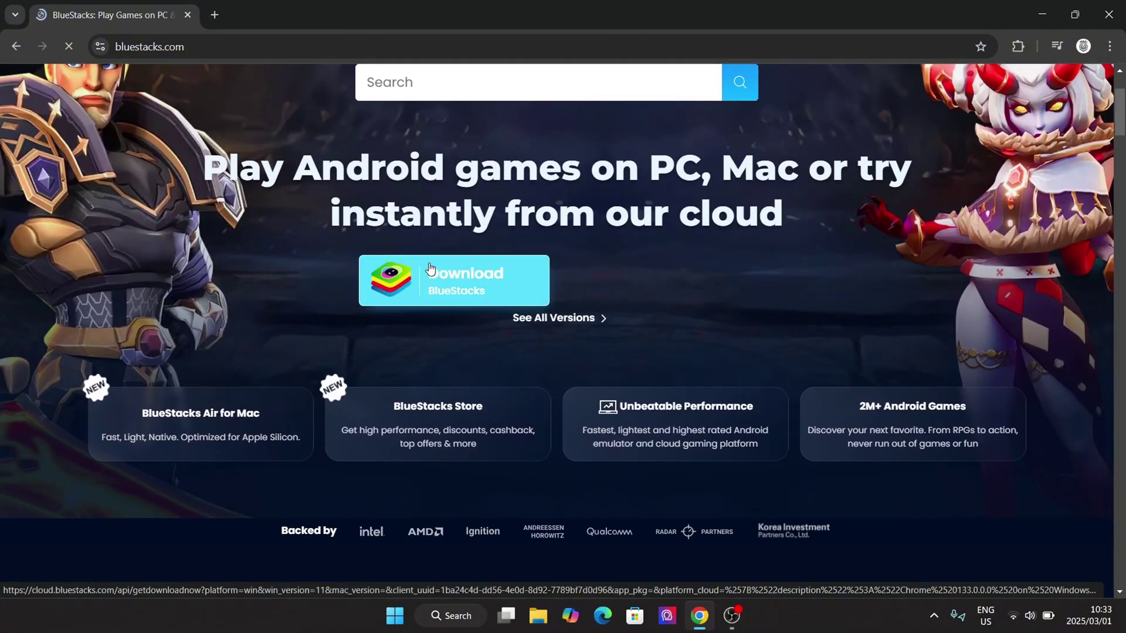
{"action": "left_click", "coordinate": [429, 270]}
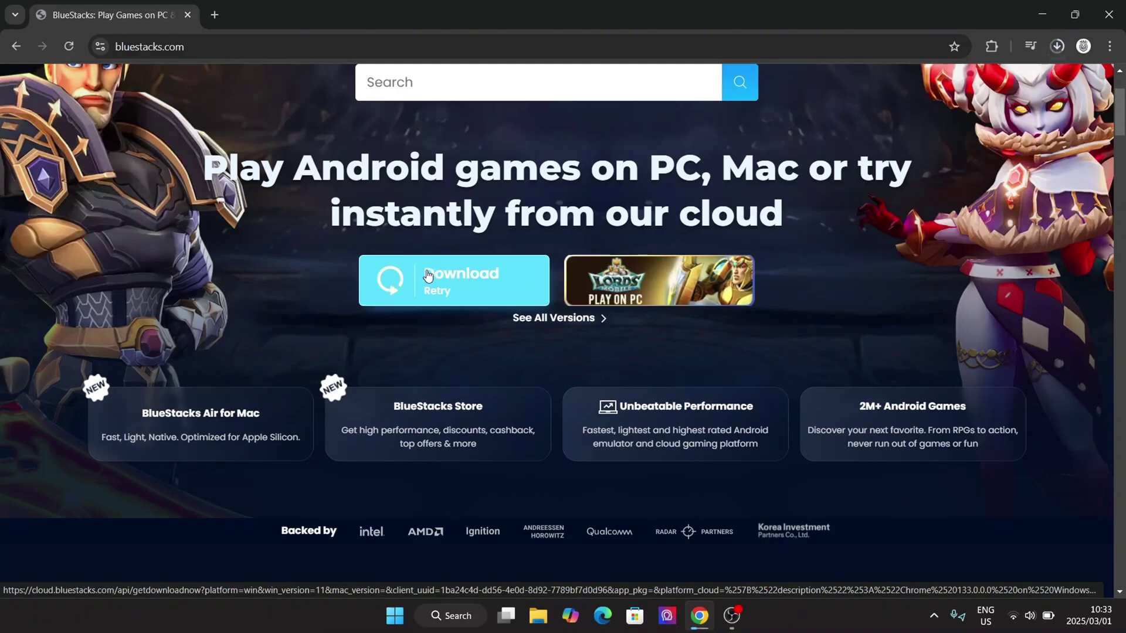
- Run the downloaded BlueStacks installer from the downloads list and minimize Chrome
{"action": "left_click", "coordinate": [1057, 46]}
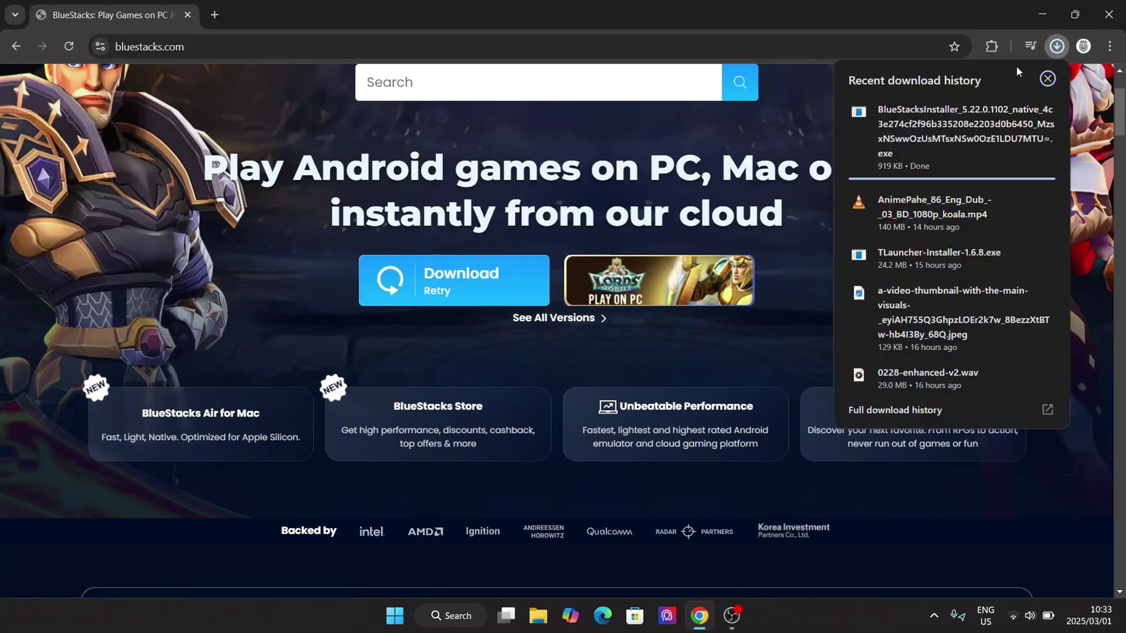
{"action": "left_click", "coordinate": [933, 138]}
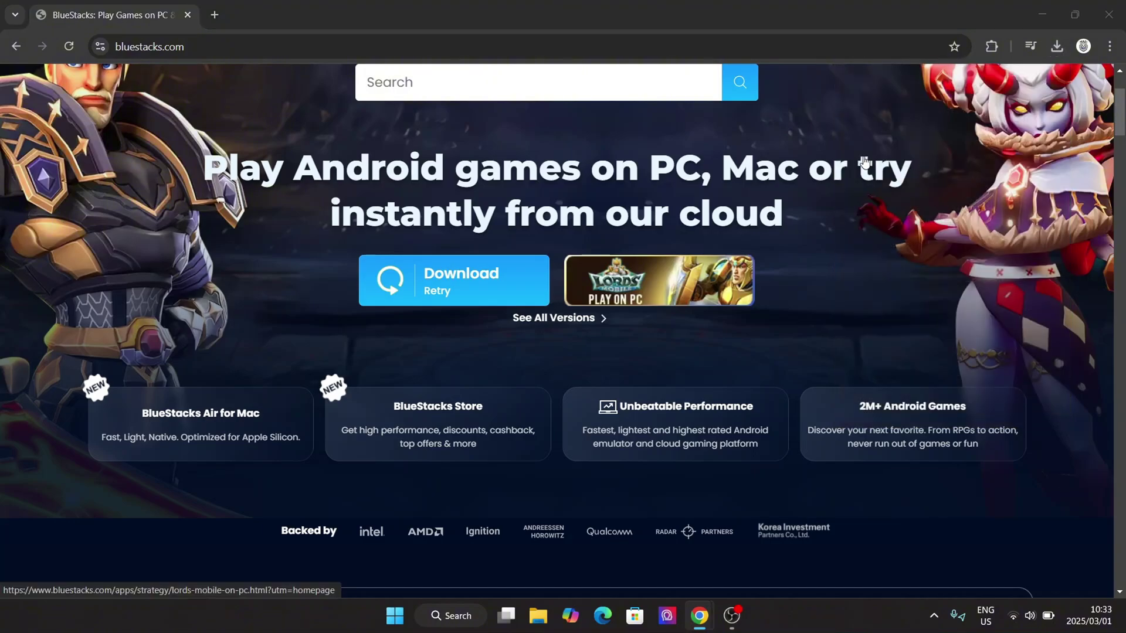
{"action": "left_click", "coordinate": [1042, 14]}
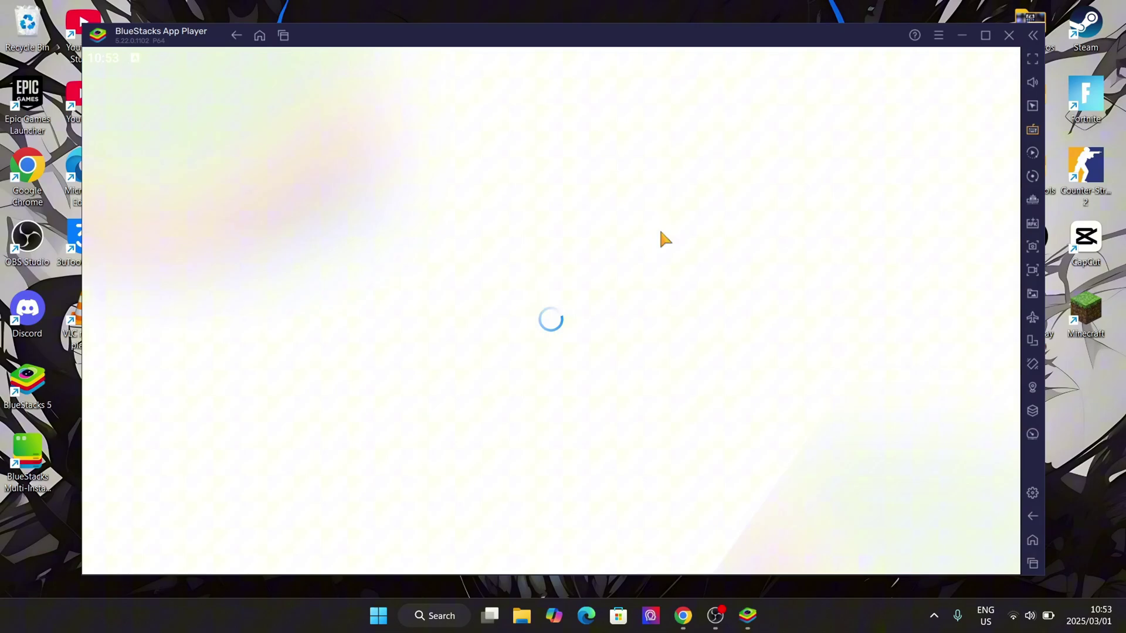
- Dismiss the BlueStacks charger warning with Okay, got it
{"action": "left_click", "coordinate": [563, 424]}
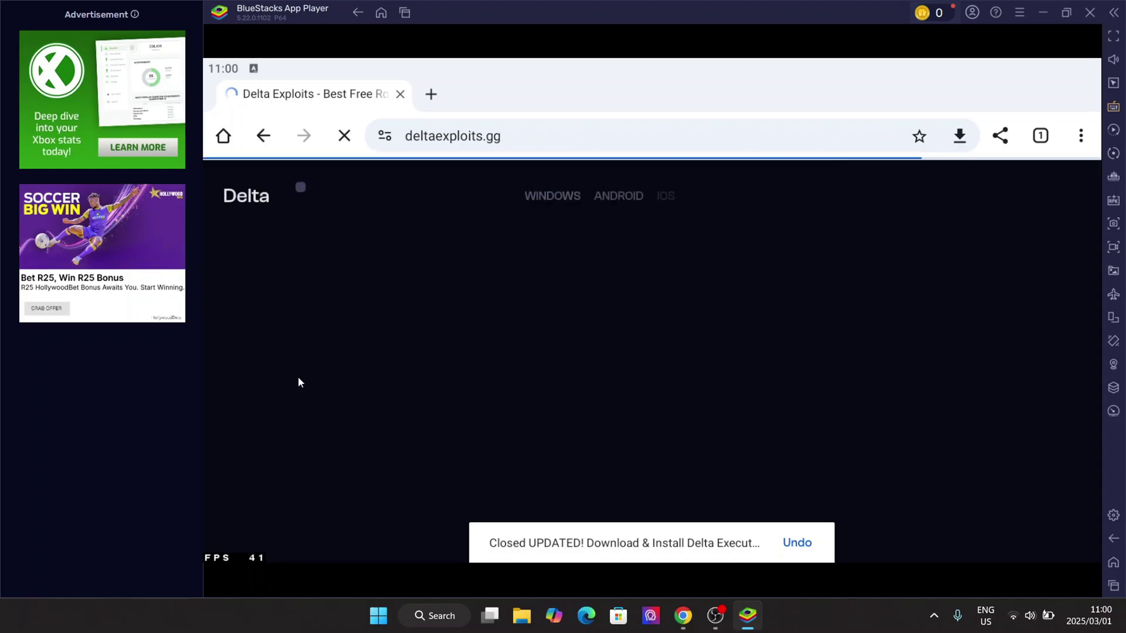
- Request the Delta Android download from the deltaexploits.gg homepage
{"action": "scroll", "coordinate": [599, 332], "scroll_direction": "down", "scroll_amount": 3}
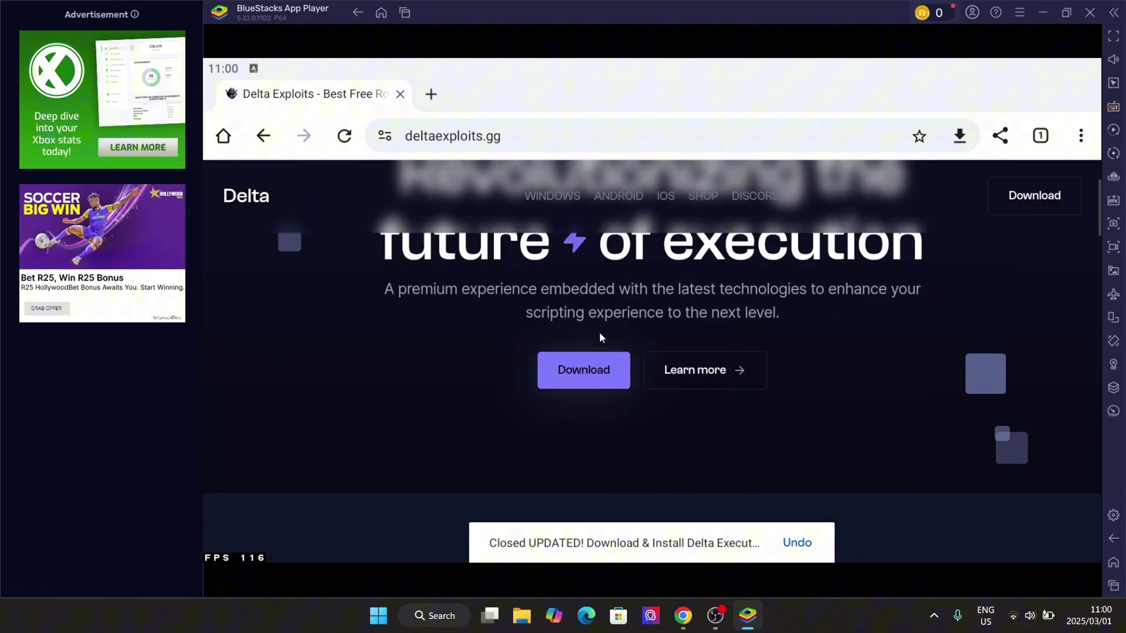
{"action": "scroll", "coordinate": [557, 328], "scroll_direction": "down", "scroll_amount": 7}
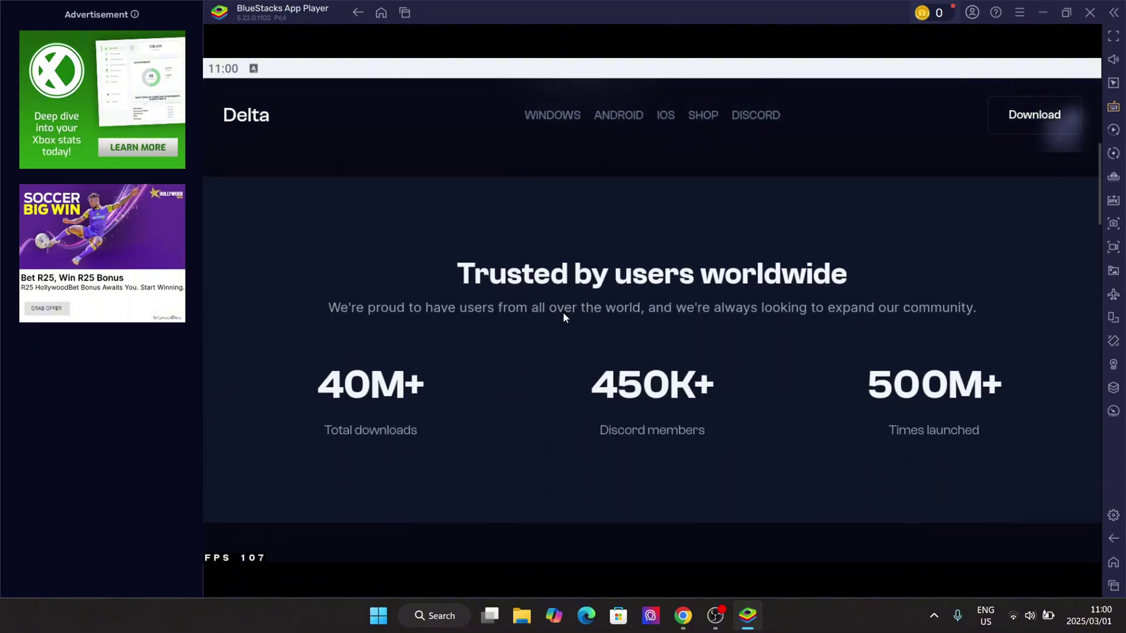
{"action": "scroll", "coordinate": [563, 318], "scroll_direction": "up", "scroll_amount": 8}
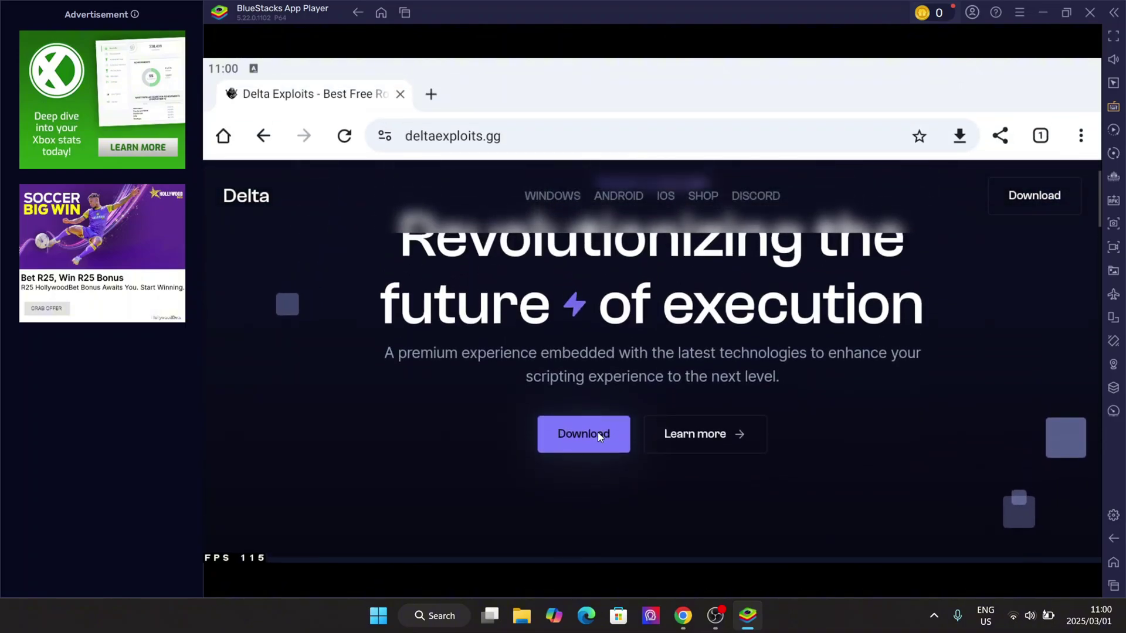
{"action": "left_click", "coordinate": [595, 431]}
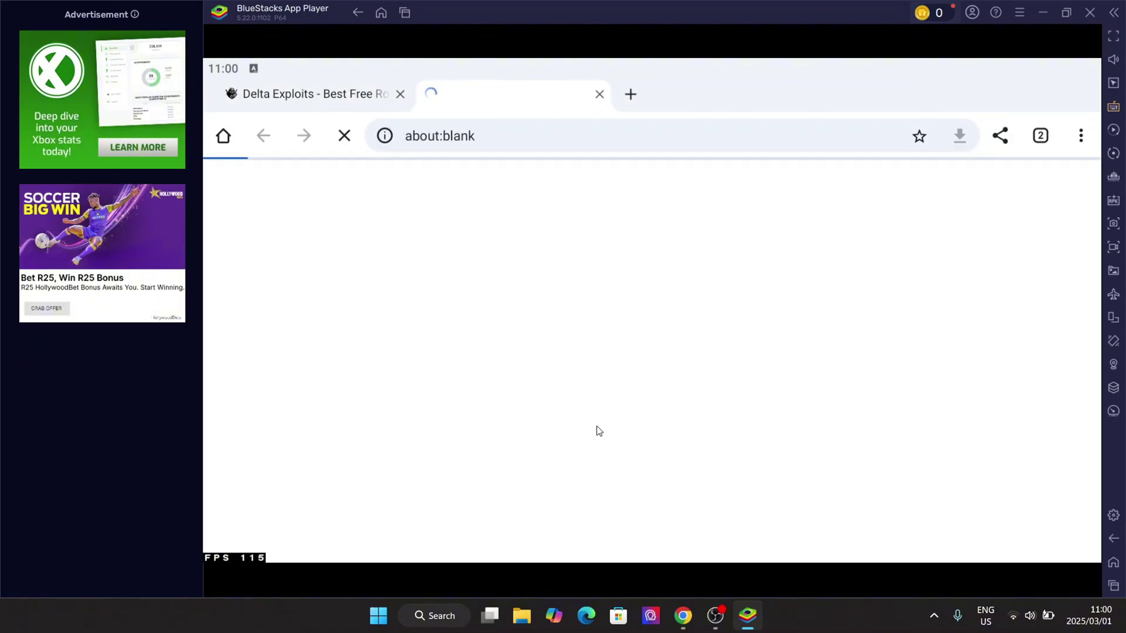
{"action": "left_click", "coordinate": [362, 107]}
{"action": "left_click", "coordinate": [552, 427]}
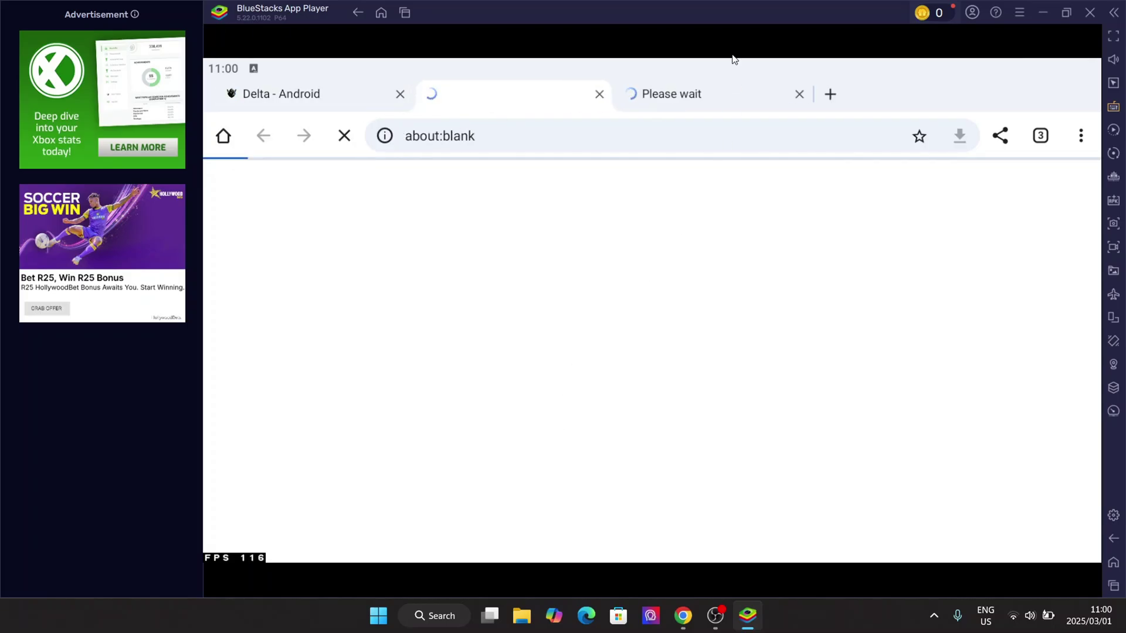
- Check the Last_version_v_1_0_93.apk download details on the Please wait page
{"action": "left_click", "coordinate": [686, 96]}
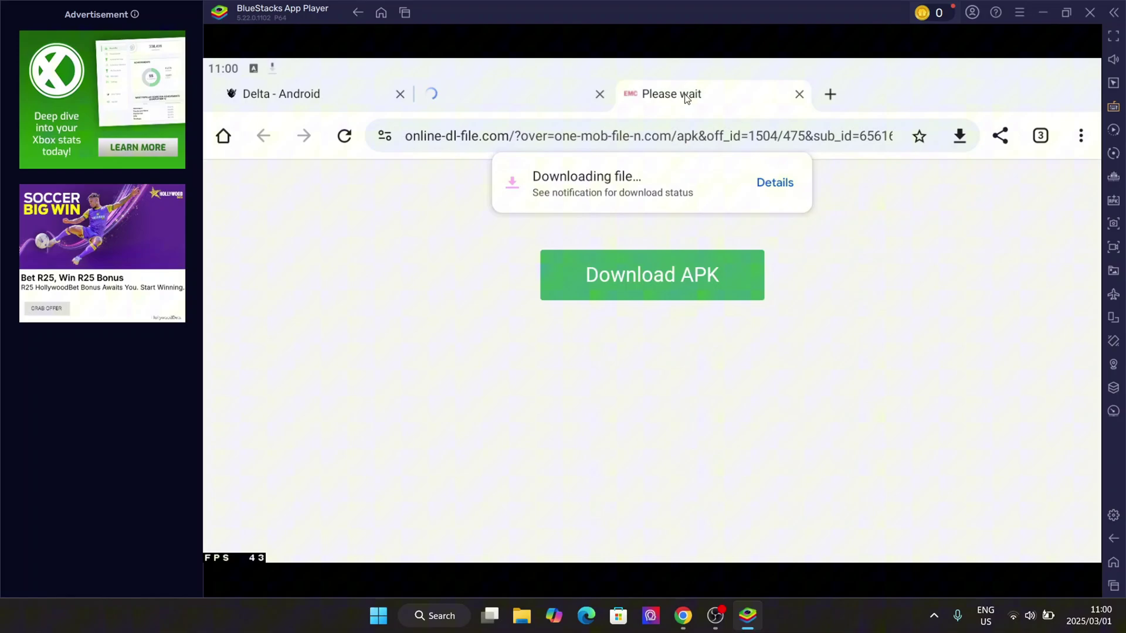
{"action": "left_click", "coordinate": [780, 184]}
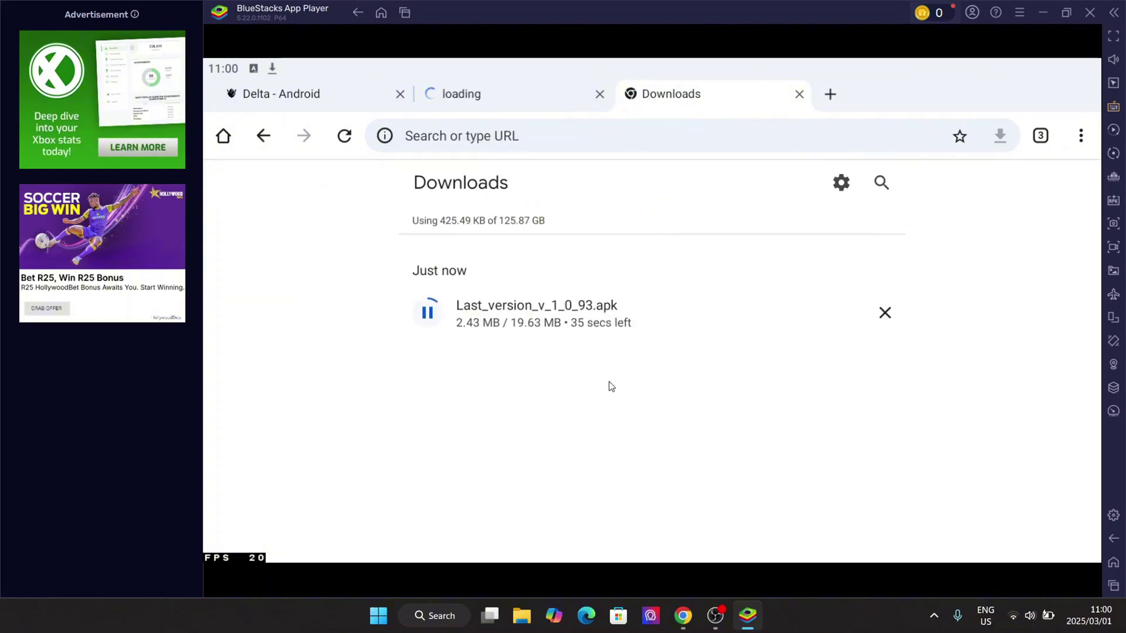
{"action": "left_click", "coordinate": [563, 93]}
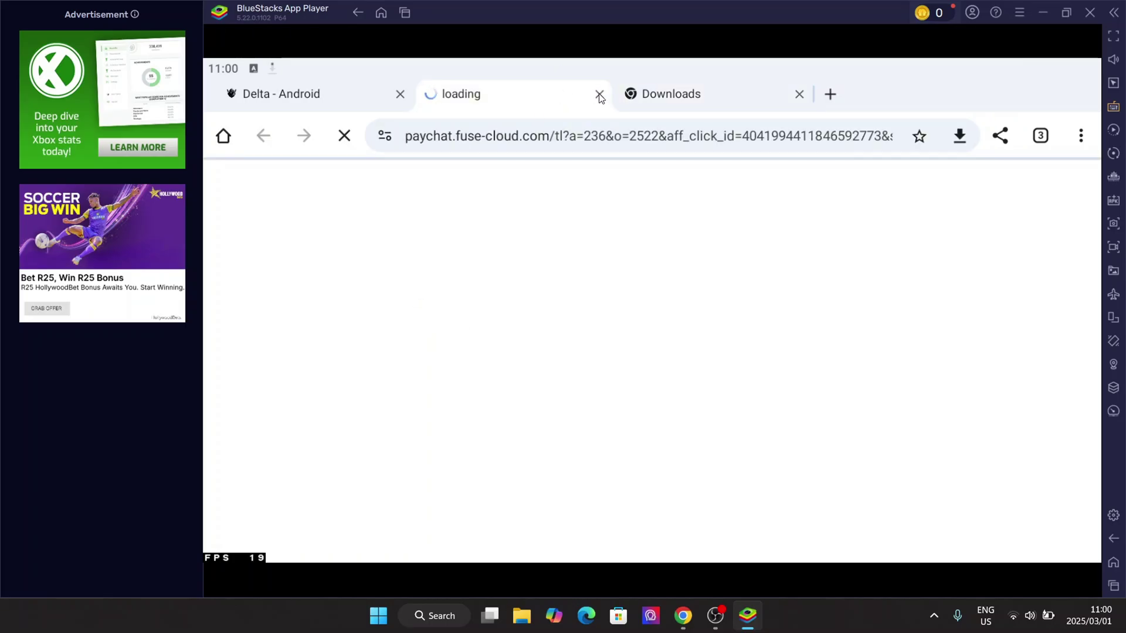
- Close the loading tab, cancel the Last_version apk download, and close the Downloads page
{"action": "left_click", "coordinate": [599, 95]}
{"action": "scroll", "coordinate": [656, 448], "scroll_direction": "down", "scroll_amount": 2}
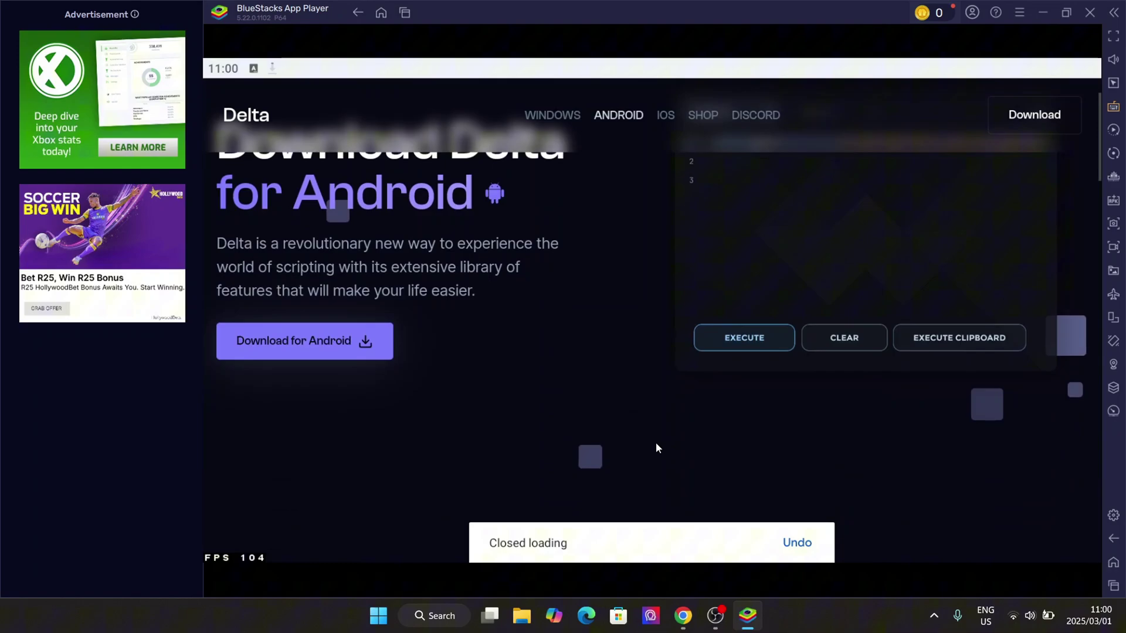
{"action": "scroll", "coordinate": [674, 424], "scroll_direction": "up", "scroll_amount": 2}
{"action": "scroll", "coordinate": [669, 424], "scroll_direction": "down", "scroll_amount": 4}
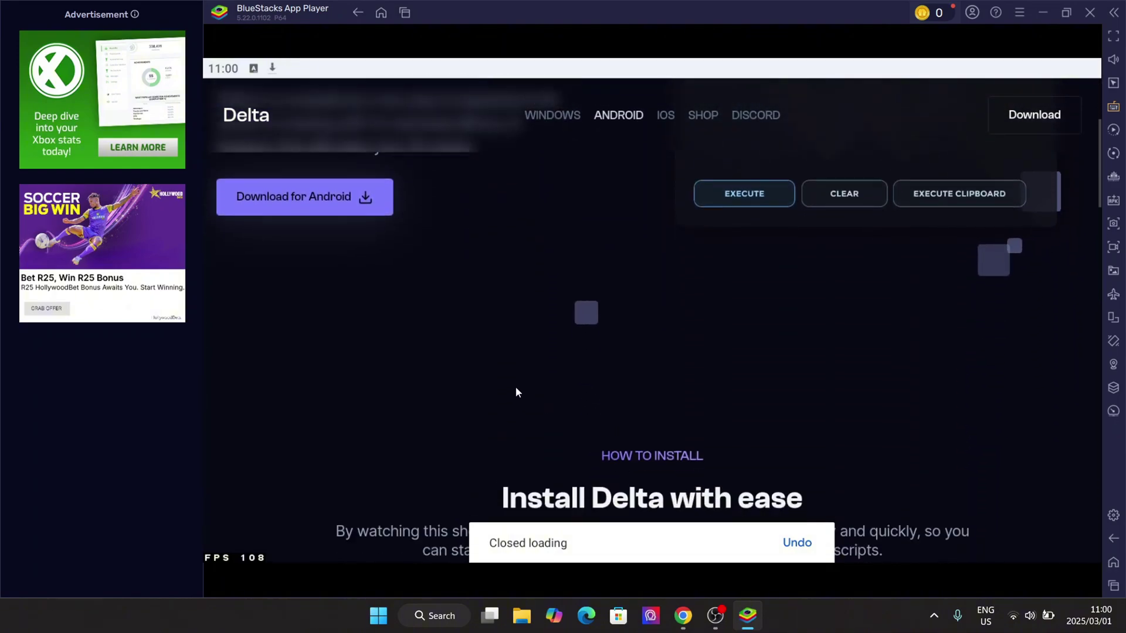
{"action": "scroll", "coordinate": [505, 381], "scroll_direction": "up", "scroll_amount": 5}
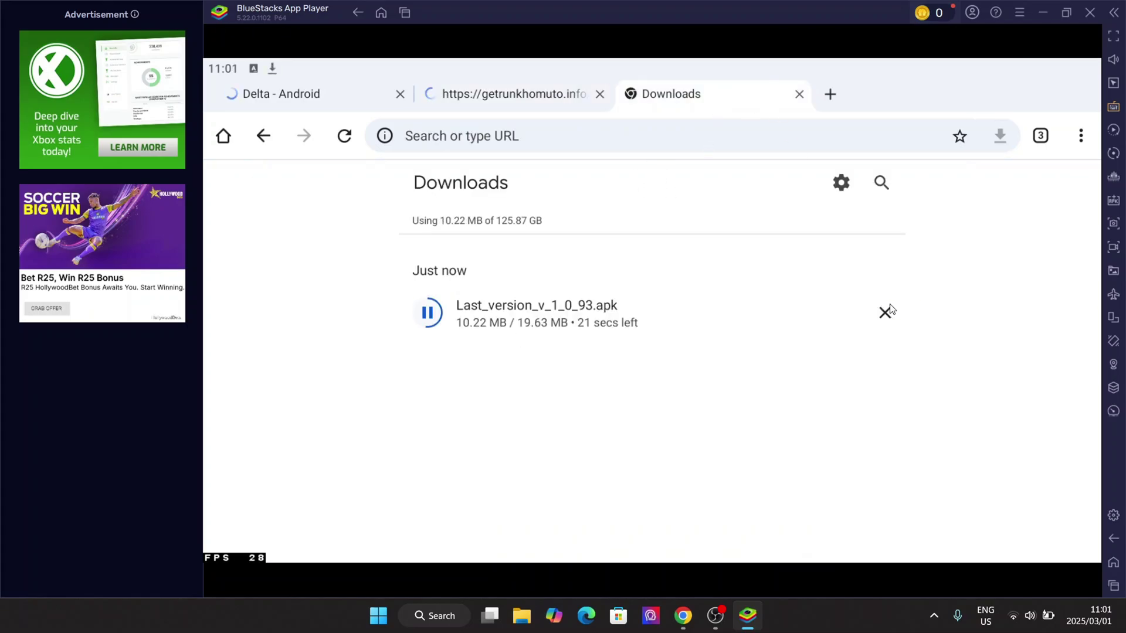
{"action": "left_click", "coordinate": [884, 311]}
{"action": "left_click", "coordinate": [800, 94]}
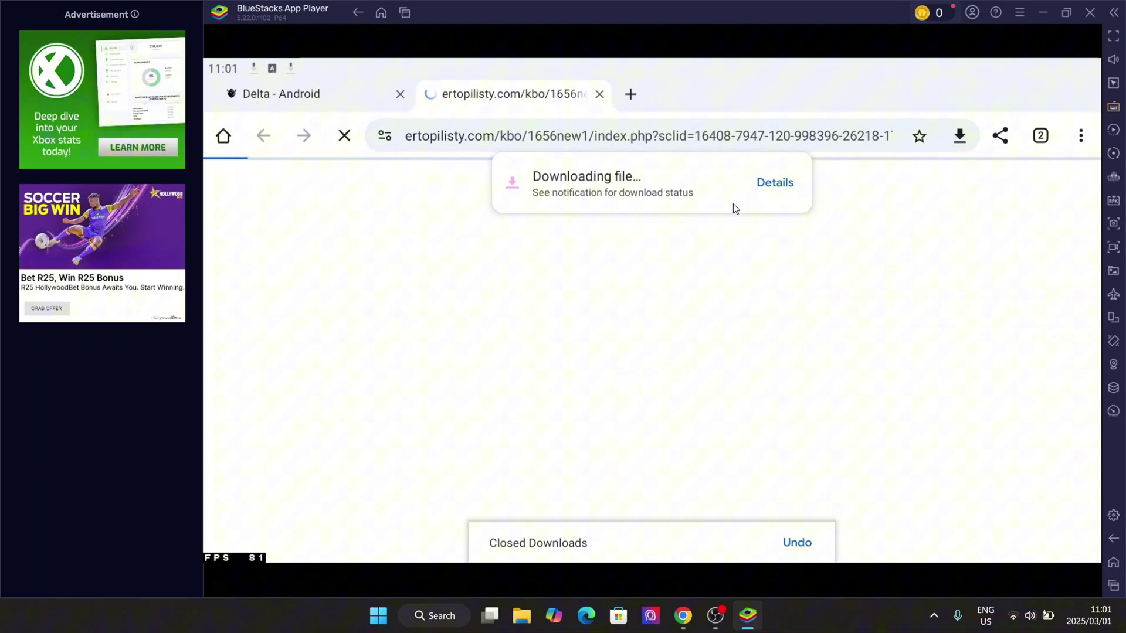
- Track the Delta-660.647-02.apk download progress until it completes
{"action": "left_click", "coordinate": [789, 187]}
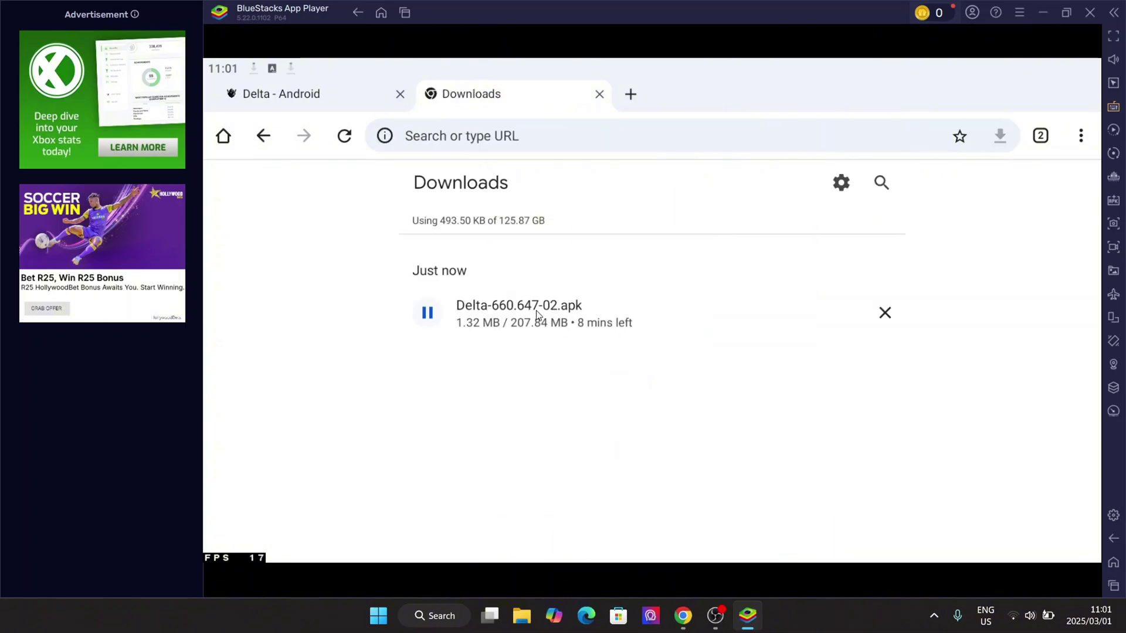
{"action": "left_click", "coordinate": [375, 97]}
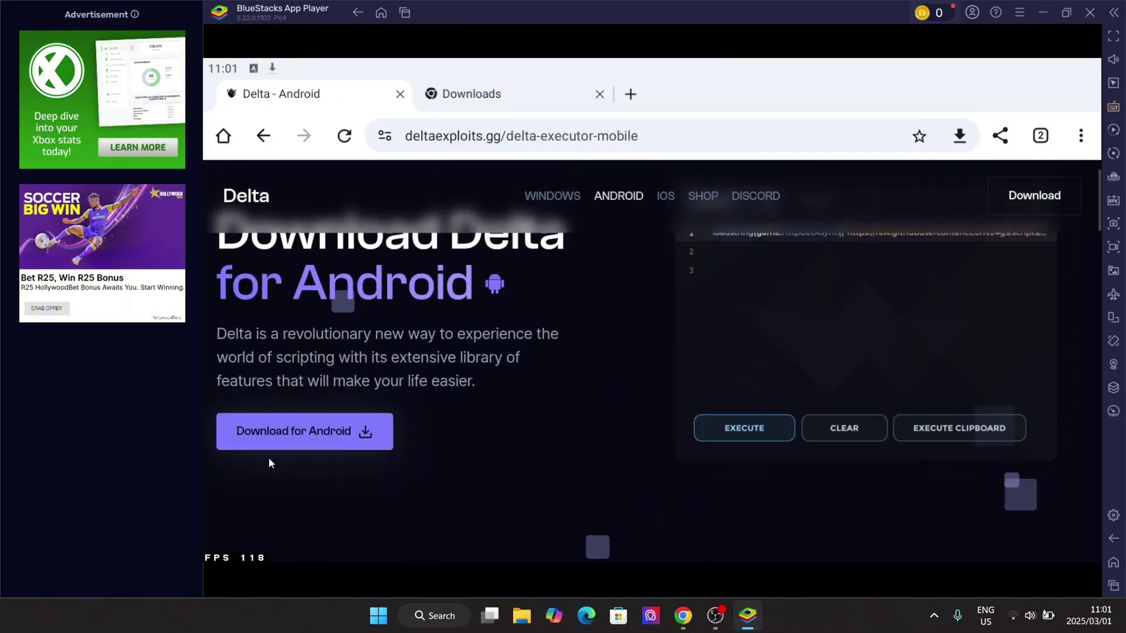
{"action": "scroll", "coordinate": [514, 372], "scroll_direction": "down", "scroll_amount": 3}
{"action": "scroll", "coordinate": [513, 372], "scroll_direction": "up", "scroll_amount": 4}
{"action": "key", "text": "ctrl+Tab"}
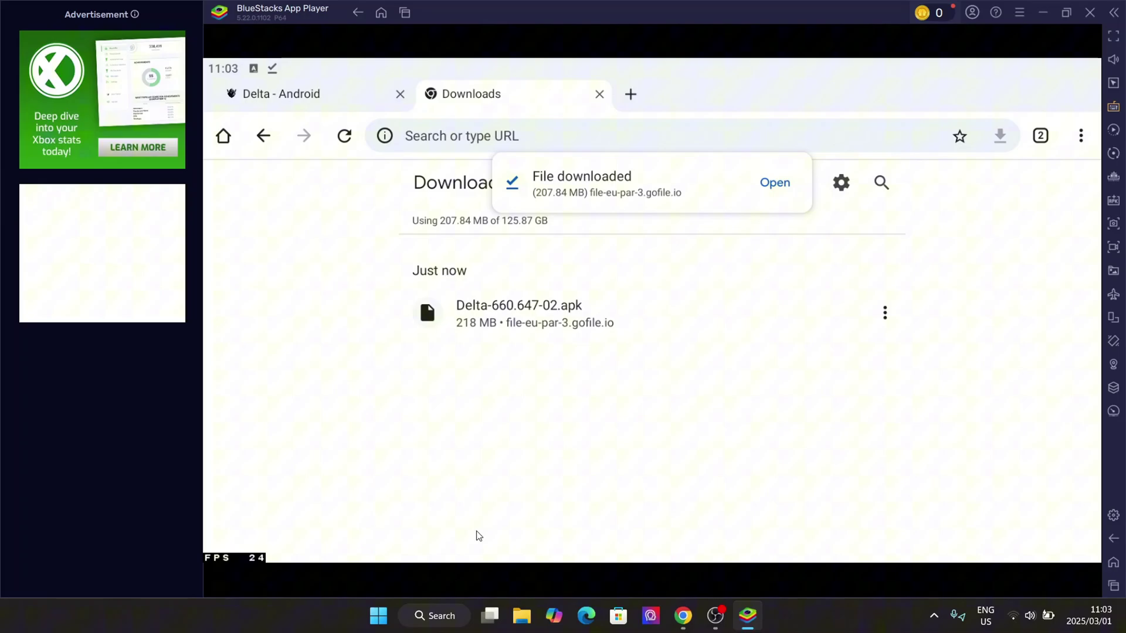
- Install Delta-660.647-02.apk through the package installer's INSTALL button
{"action": "left_click", "coordinate": [534, 334]}
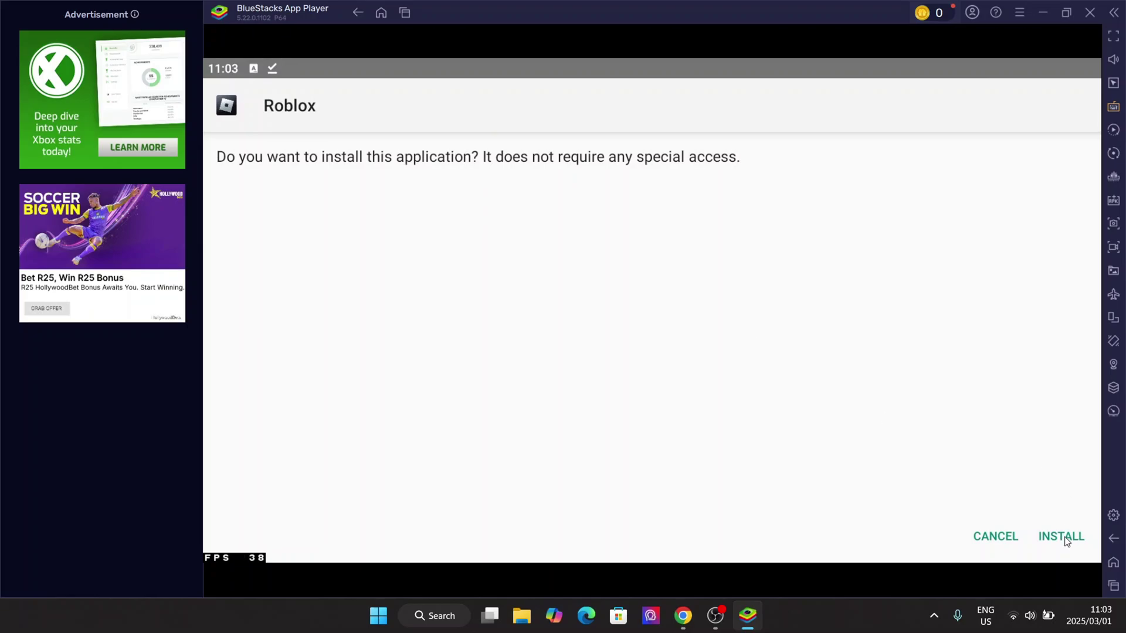
{"action": "left_click", "coordinate": [1067, 541]}
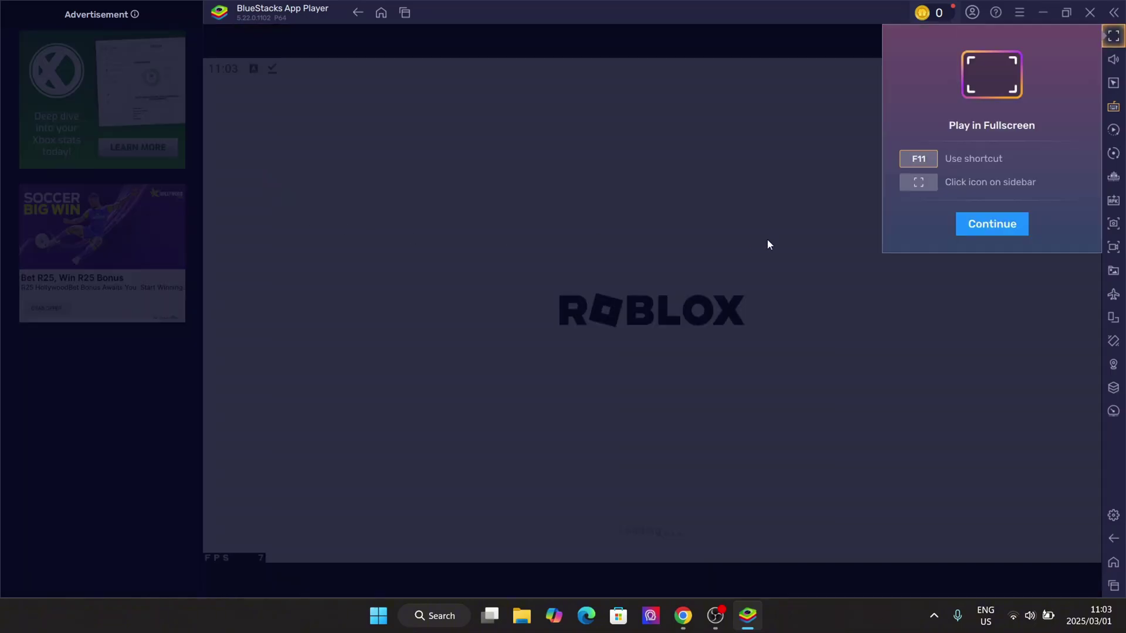
- Dismiss the fullscreen tip, sign in to Roblox, and scroll Home to the Continue row
{"action": "left_click", "coordinate": [977, 236]}
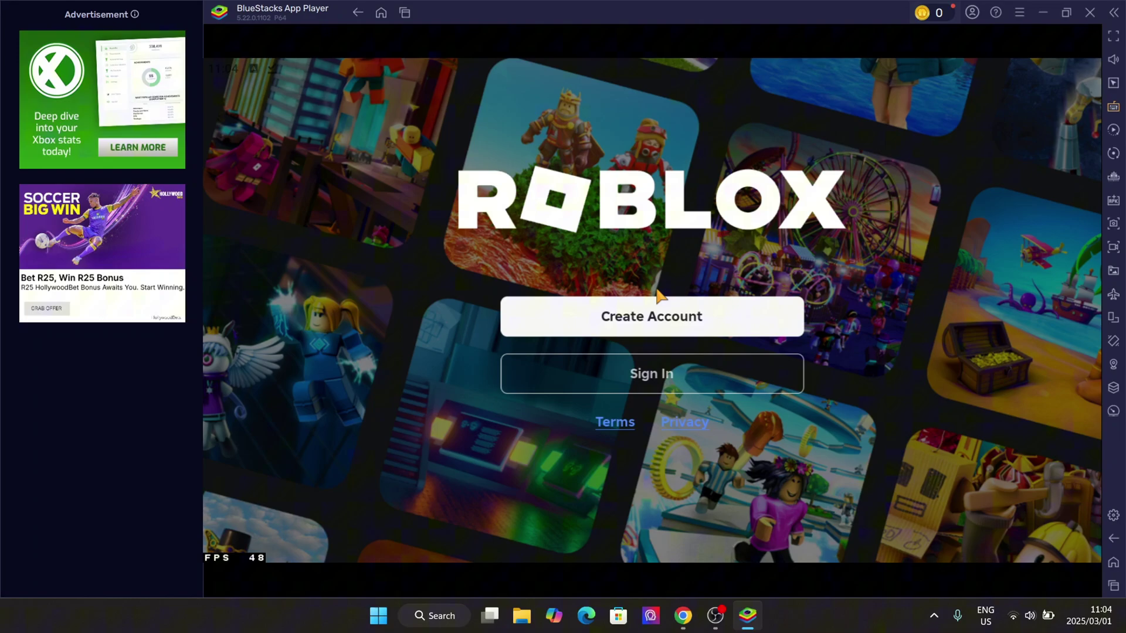
{"action": "left_click", "coordinate": [637, 380]}
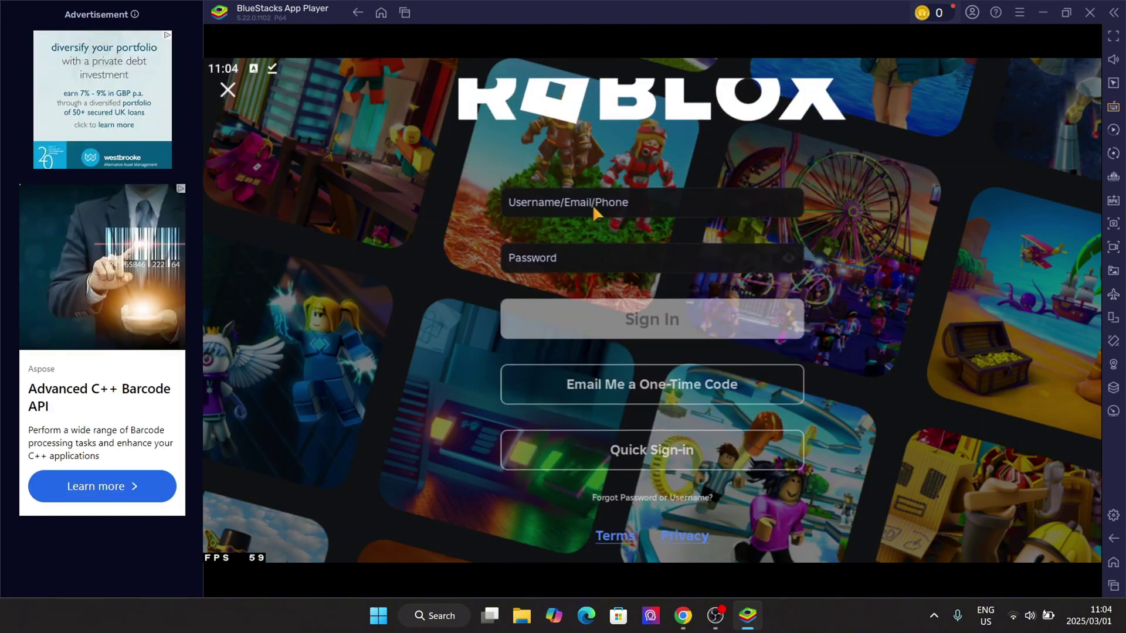
{"action": "left_click", "coordinate": [592, 204]}
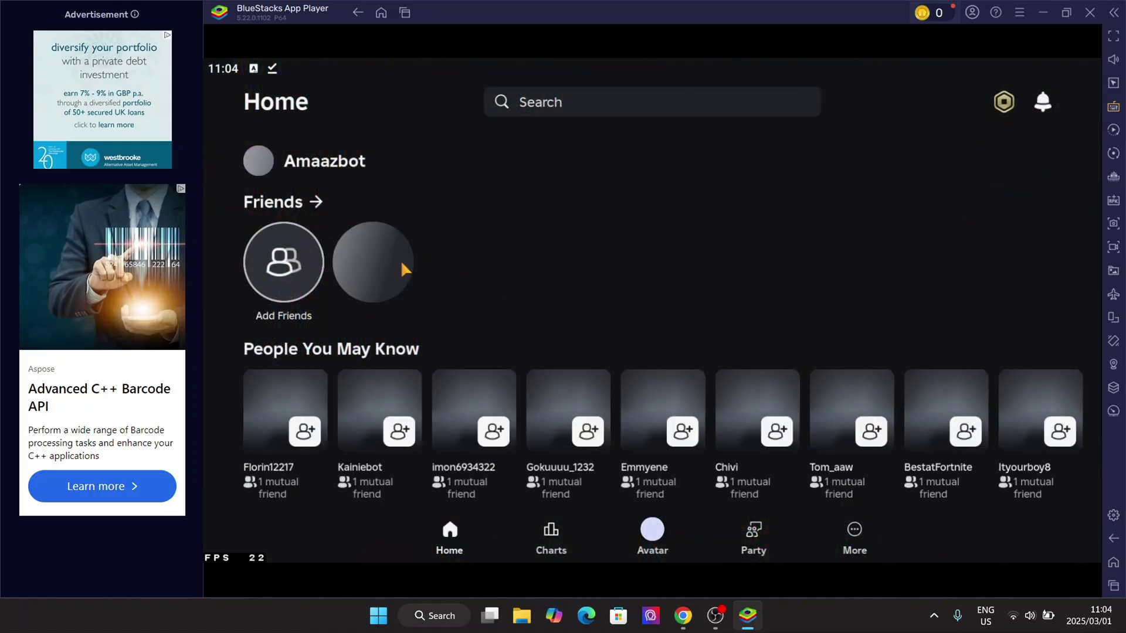
{"action": "scroll", "coordinate": [430, 312], "scroll_direction": "down", "scroll_amount": 1}
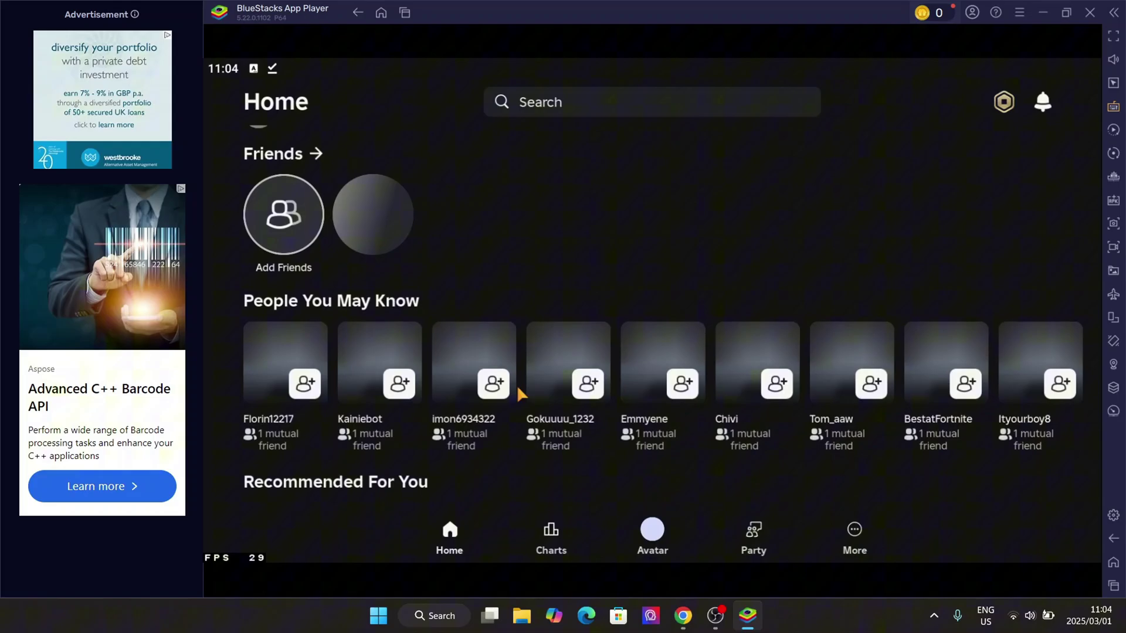
{"action": "scroll", "coordinate": [622, 418], "scroll_direction": "down", "scroll_amount": 2}
{"action": "scroll", "coordinate": [637, 394], "scroll_direction": "up", "scroll_amount": 2}
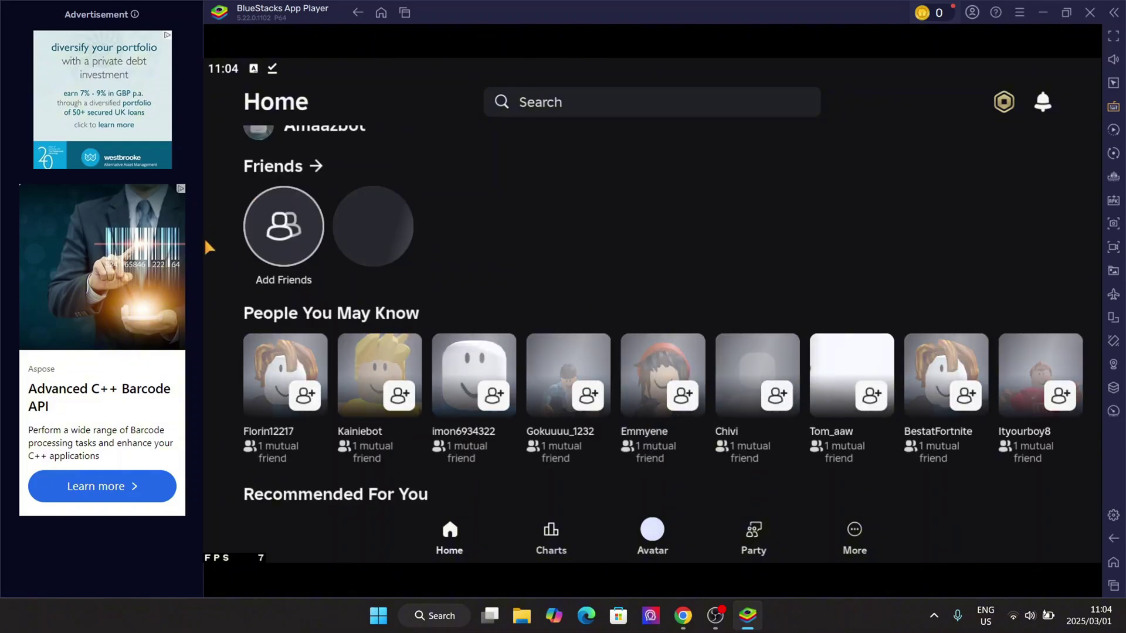
{"action": "scroll", "coordinate": [510, 264], "scroll_direction": "down", "scroll_amount": 3}
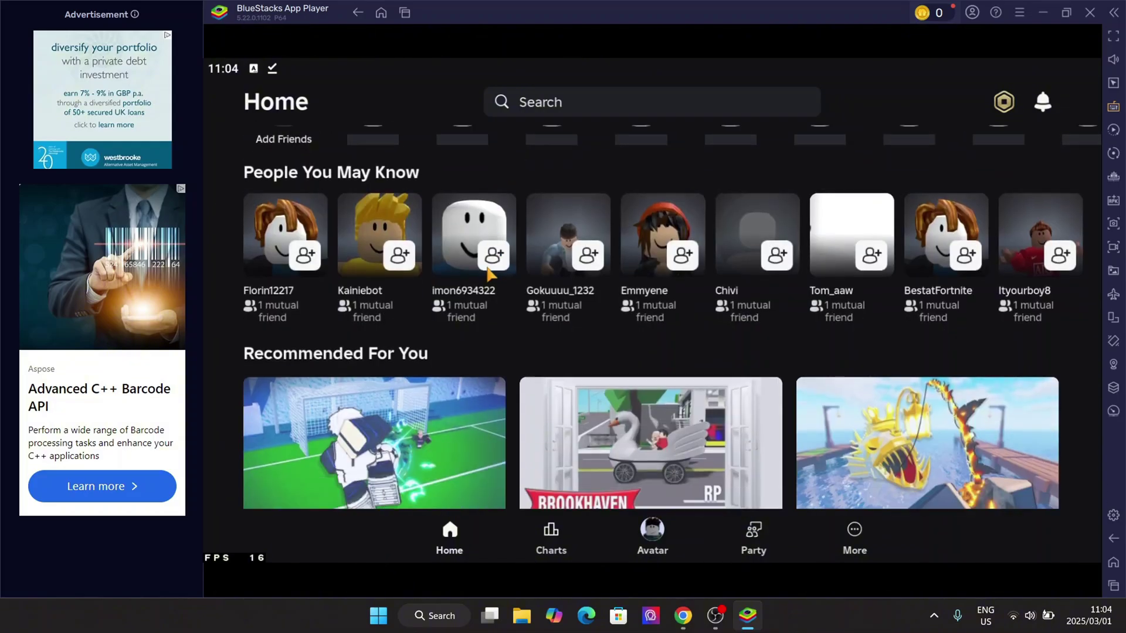
{"action": "scroll", "coordinate": [488, 273], "scroll_direction": "down", "scroll_amount": 5}
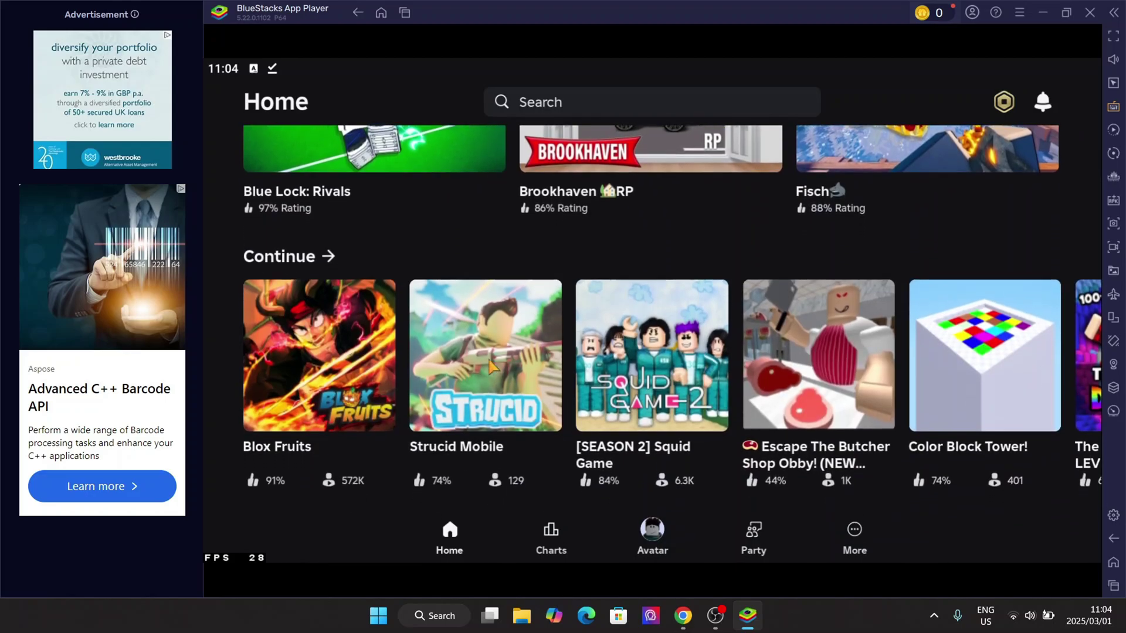
- Start Blox Fruits from its thumbnail and close the player bounty list
{"action": "left_click", "coordinate": [343, 381]}
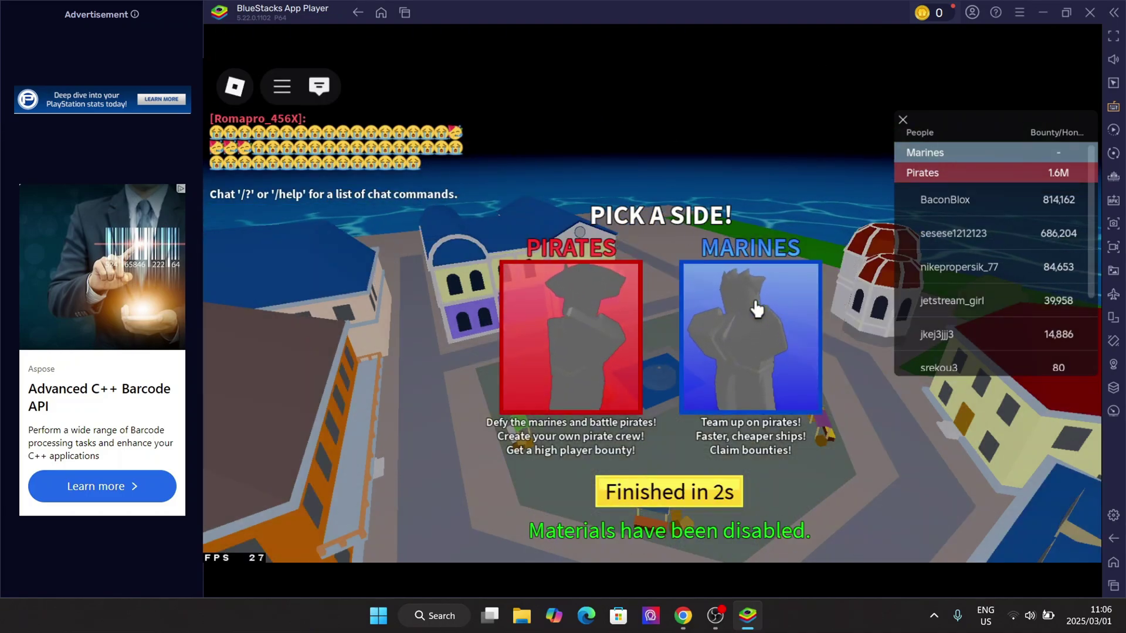
{"action": "left_click", "coordinate": [902, 121]}
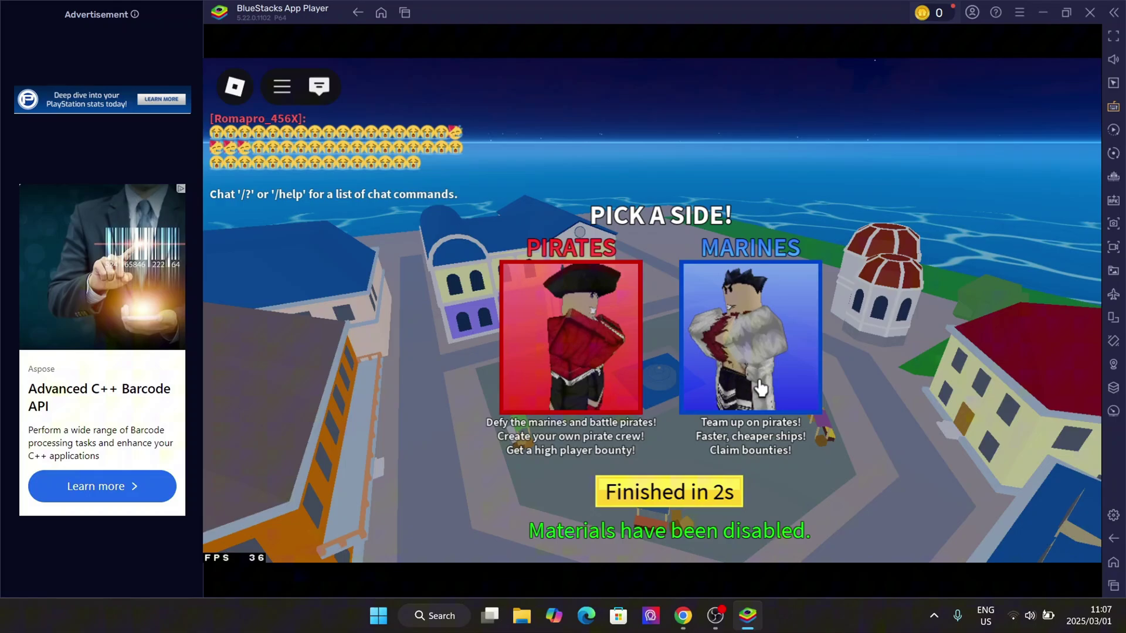
- Join the Marines team and run into Pirate Village toward the Lv. 35 Pirate
{"action": "left_click", "coordinate": [760, 387]}
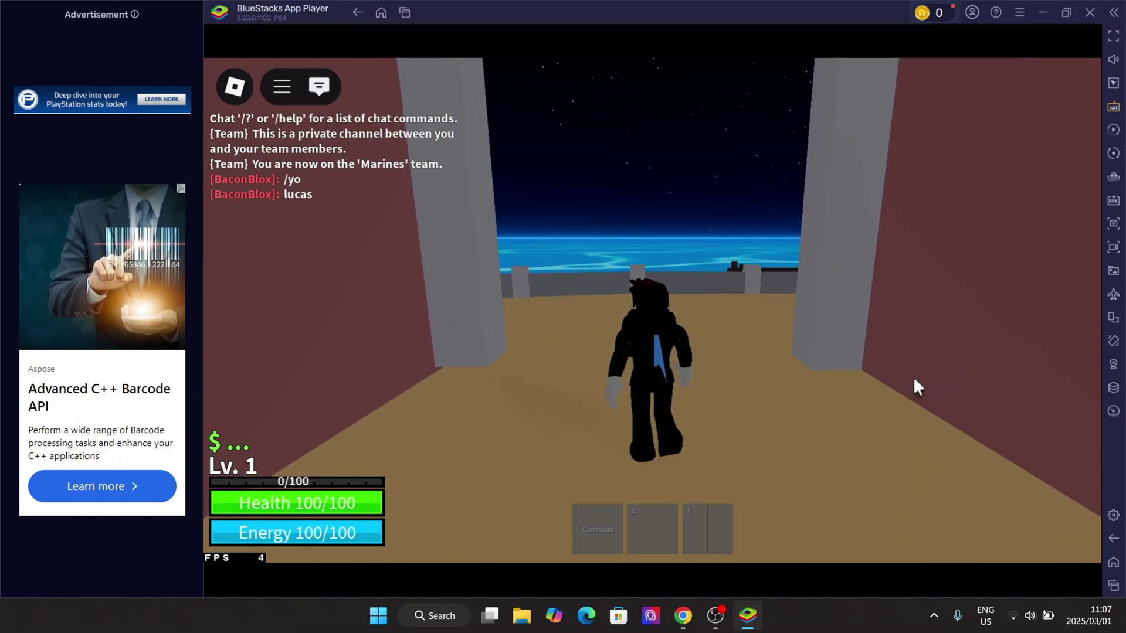
{"action": "key", "text": "w"}
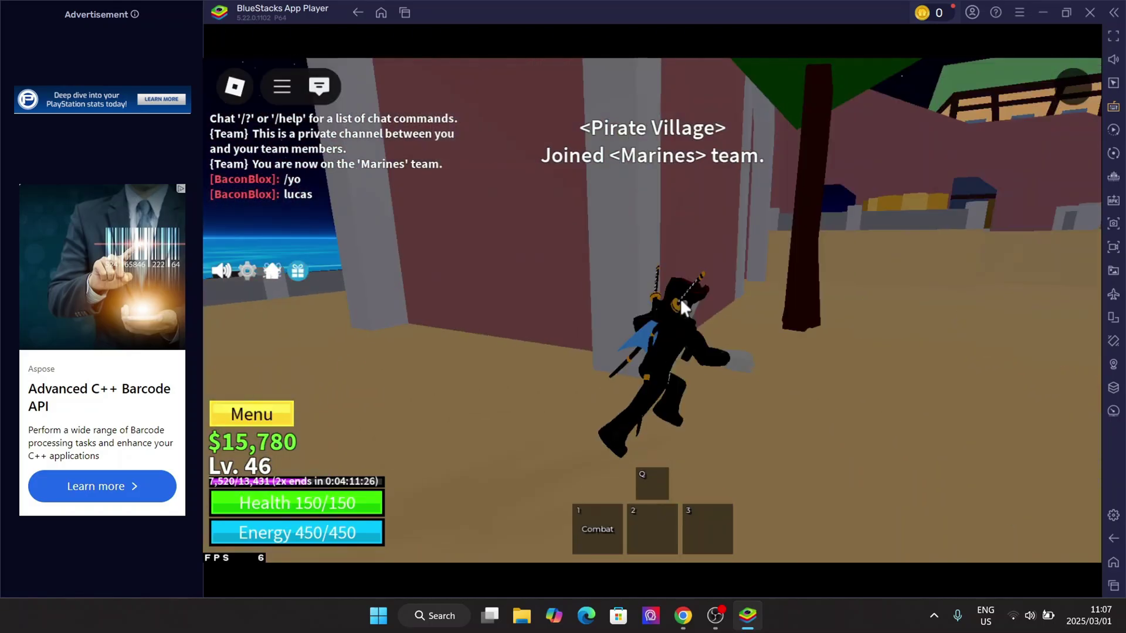
{"action": "key", "text": "w"}
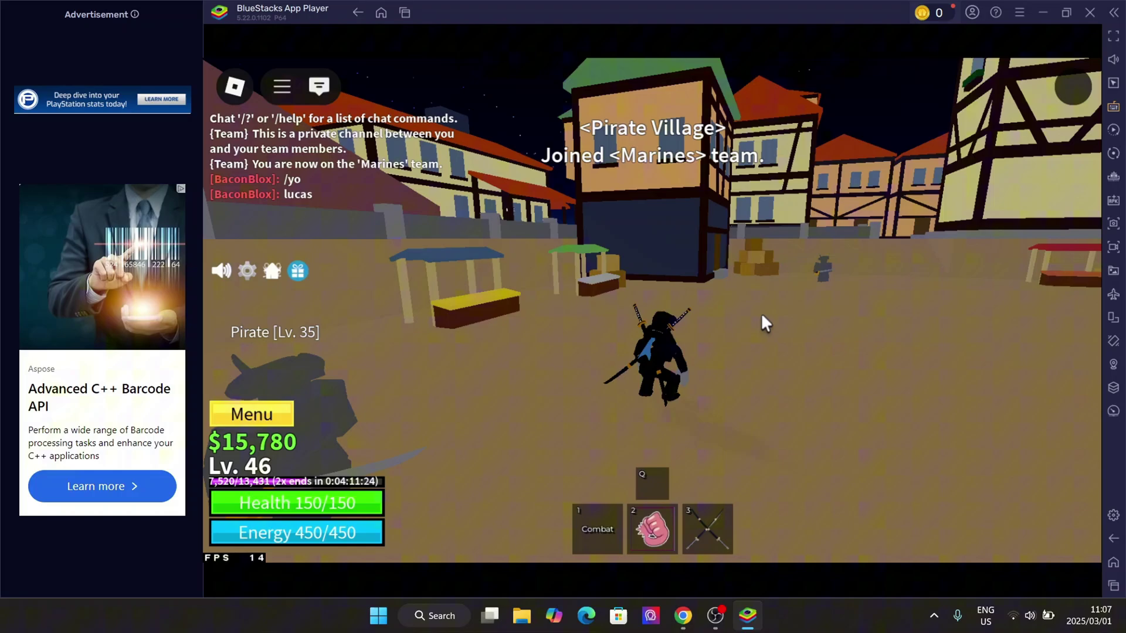
{"action": "key", "text": "2"}
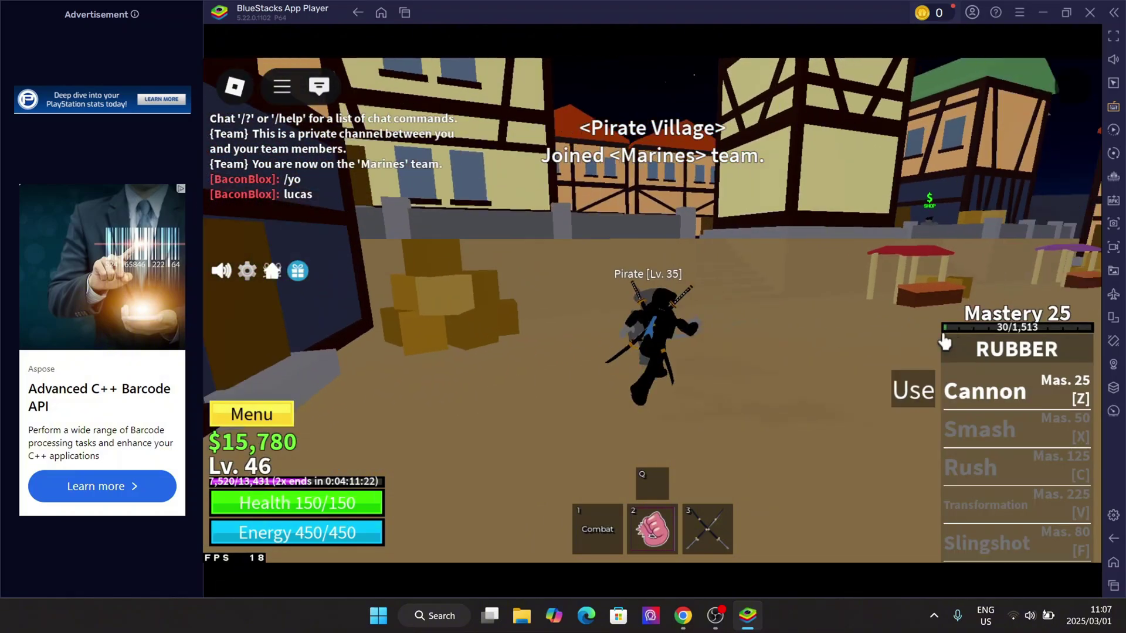
{"action": "key", "text": "d"}
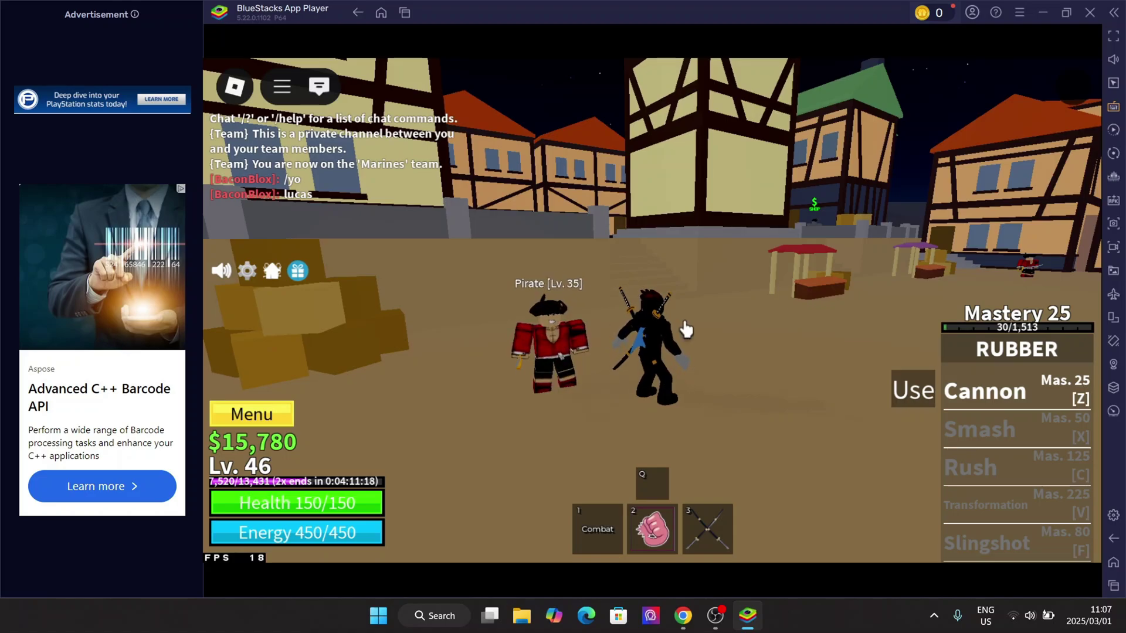
- Fight the Lv. 35 Pirates using the Dual Katana from slot 3
{"action": "left_click", "coordinate": [733, 330]}
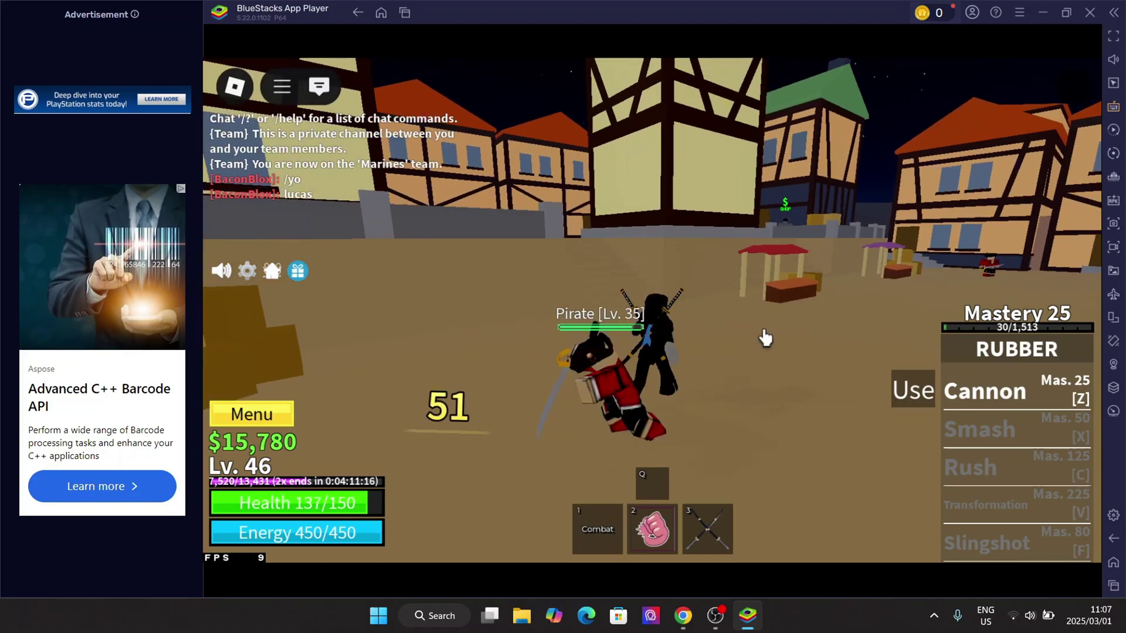
{"action": "key", "text": "3"}
{"action": "key", "text": "a"}
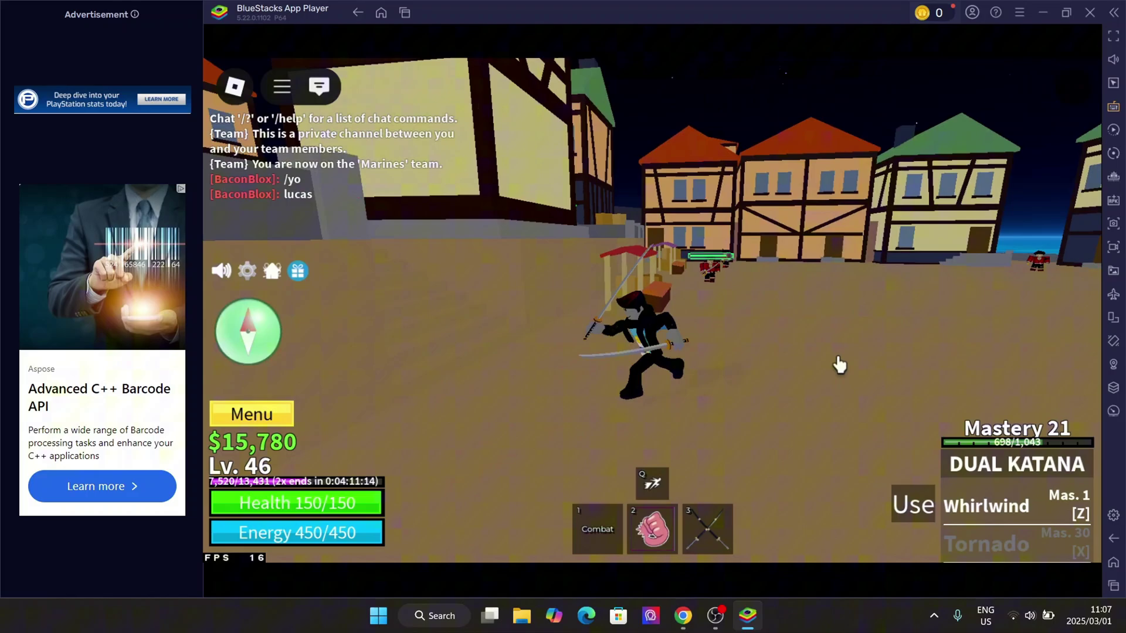
{"action": "left_click", "coordinate": [755, 364]}
{"action": "left_click", "coordinate": [755, 364]}
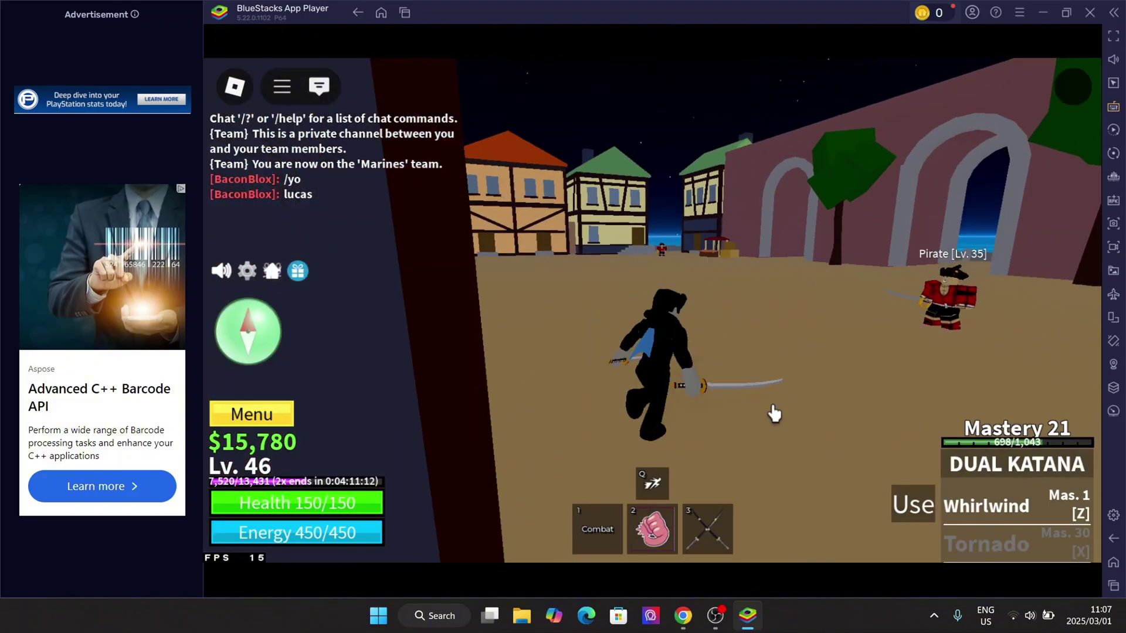
{"action": "left_click", "coordinate": [734, 405]}
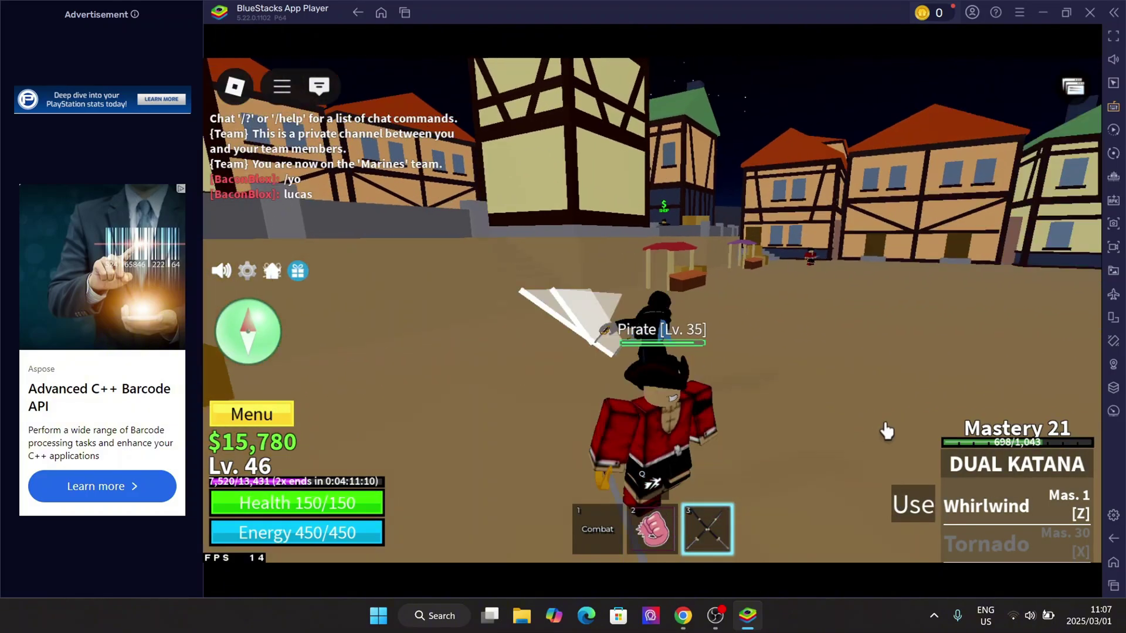
{"action": "left_click", "coordinate": [845, 418]}
{"action": "left_click", "coordinate": [784, 407]}
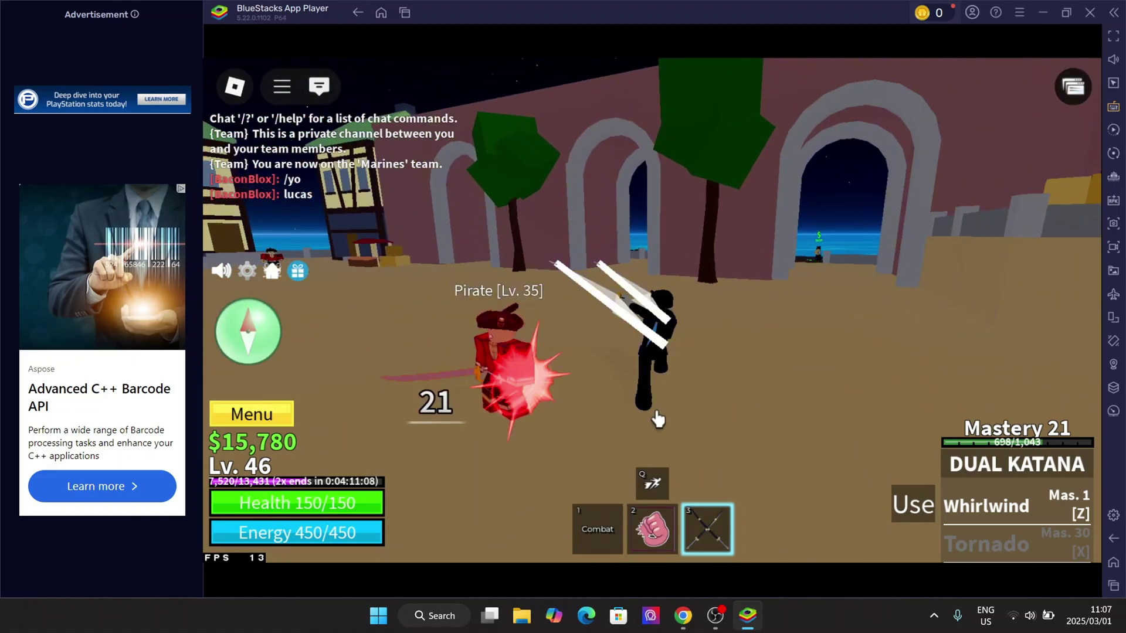
{"action": "left_click", "coordinate": [208, 387]}
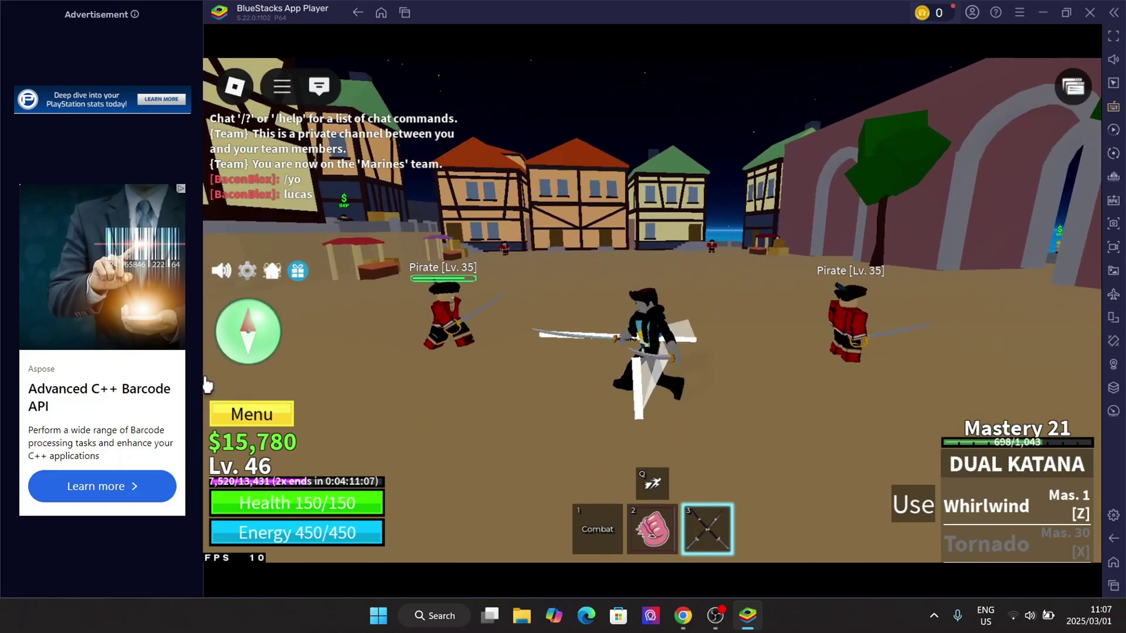
{"action": "left_click", "coordinate": [572, 385]}
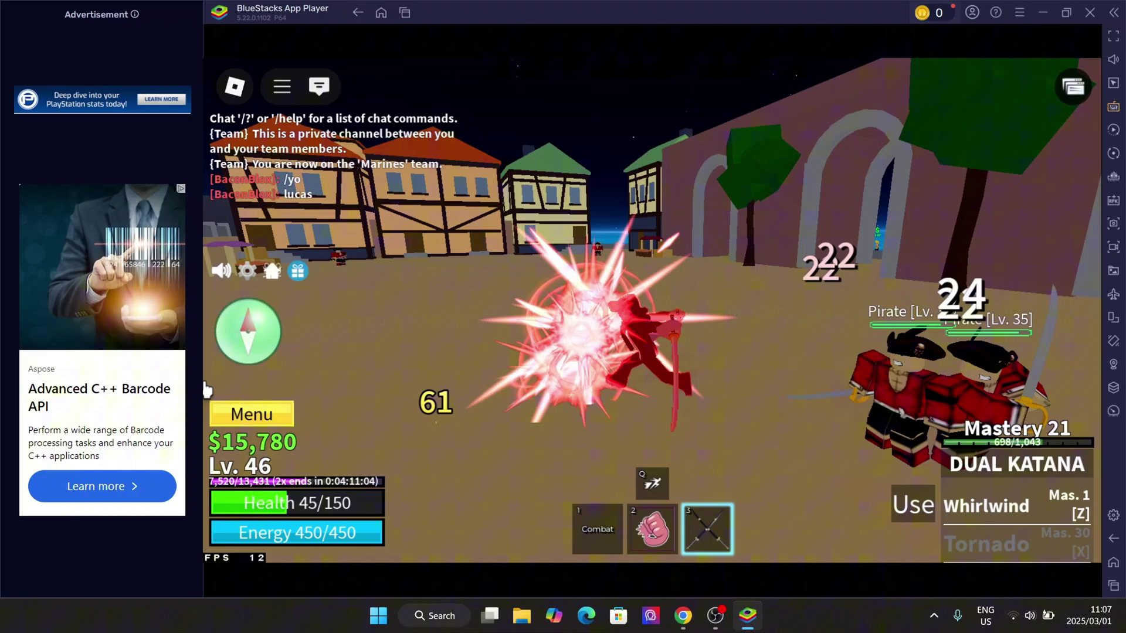
{"action": "left_click", "coordinate": [570, 378]}
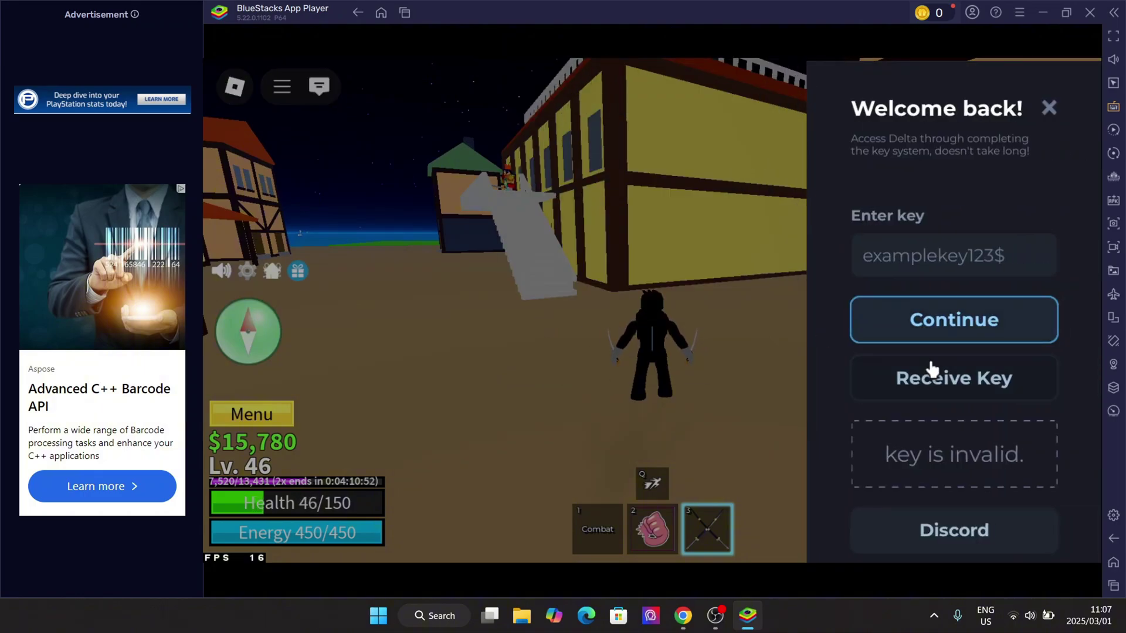
- Copy the Delta key link via Receive Key, then close the Welcome back panel
{"action": "left_click", "coordinate": [926, 379]}
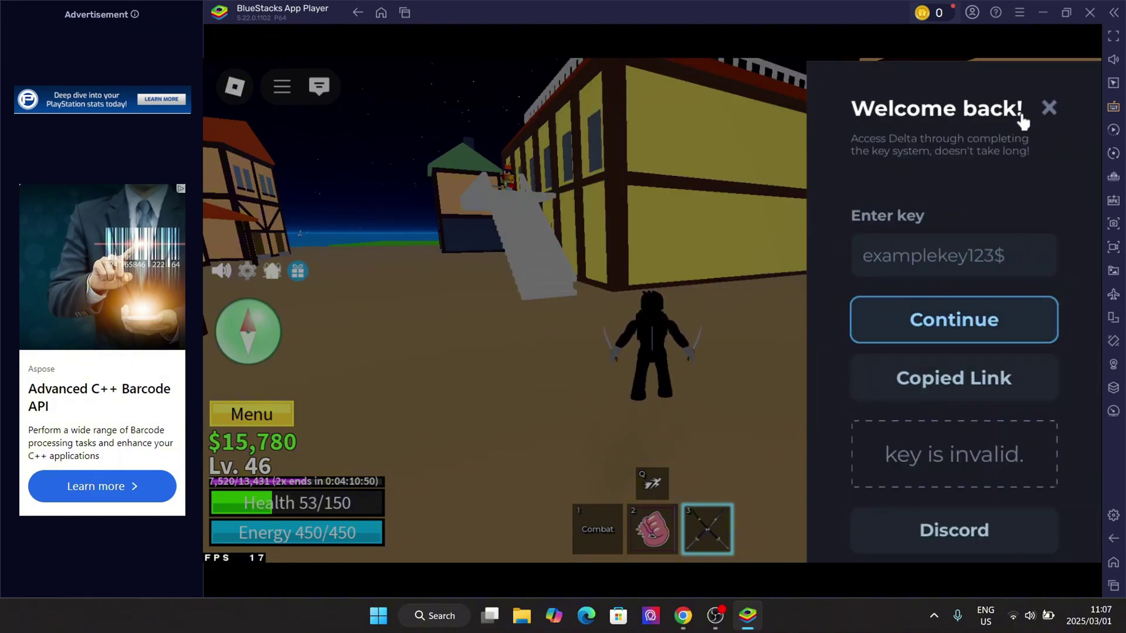
{"action": "left_click", "coordinate": [1048, 109]}
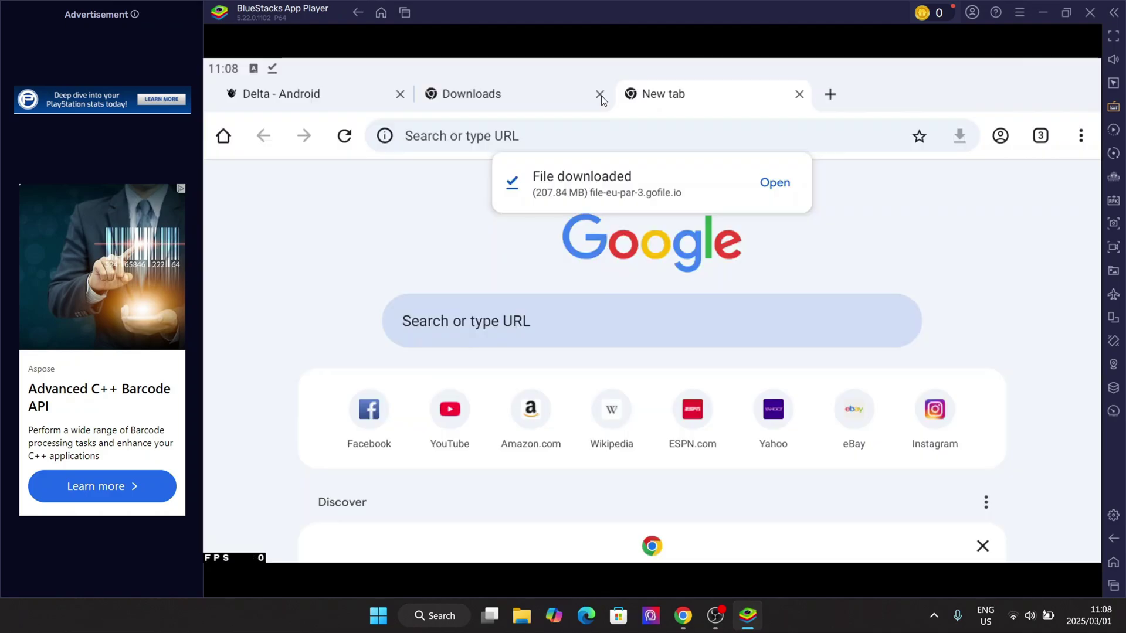
- Close the Downloads tab and open the copied Delta keysystem link from the address bar
{"action": "left_click", "coordinate": [599, 94]}
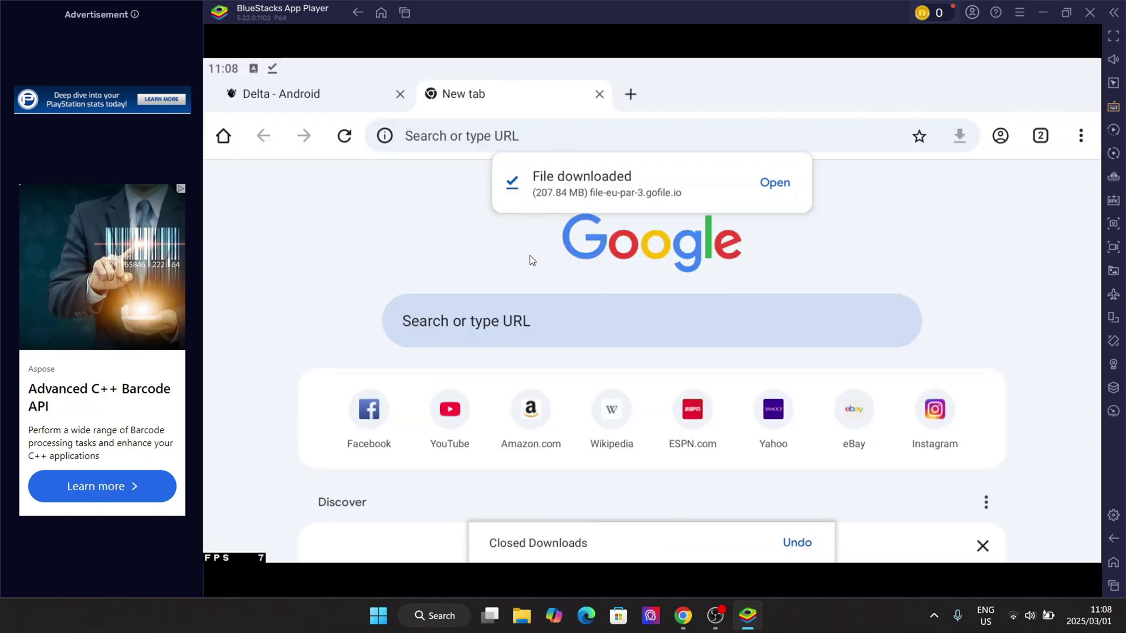
{"action": "left_click", "coordinate": [485, 136]}
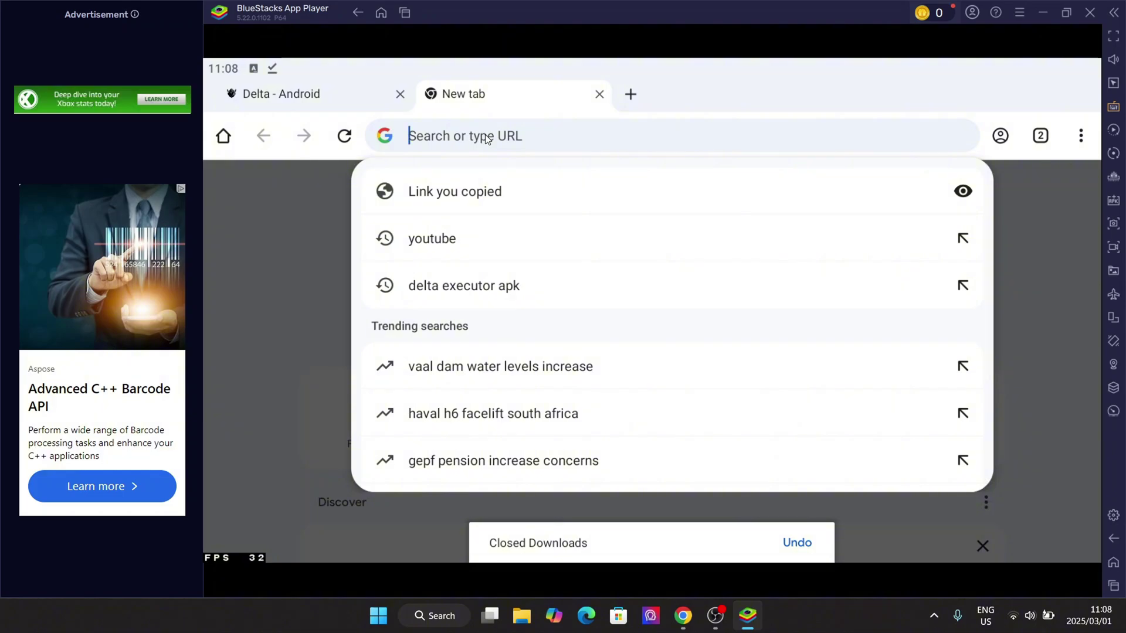
{"action": "left_click", "coordinate": [463, 193]}
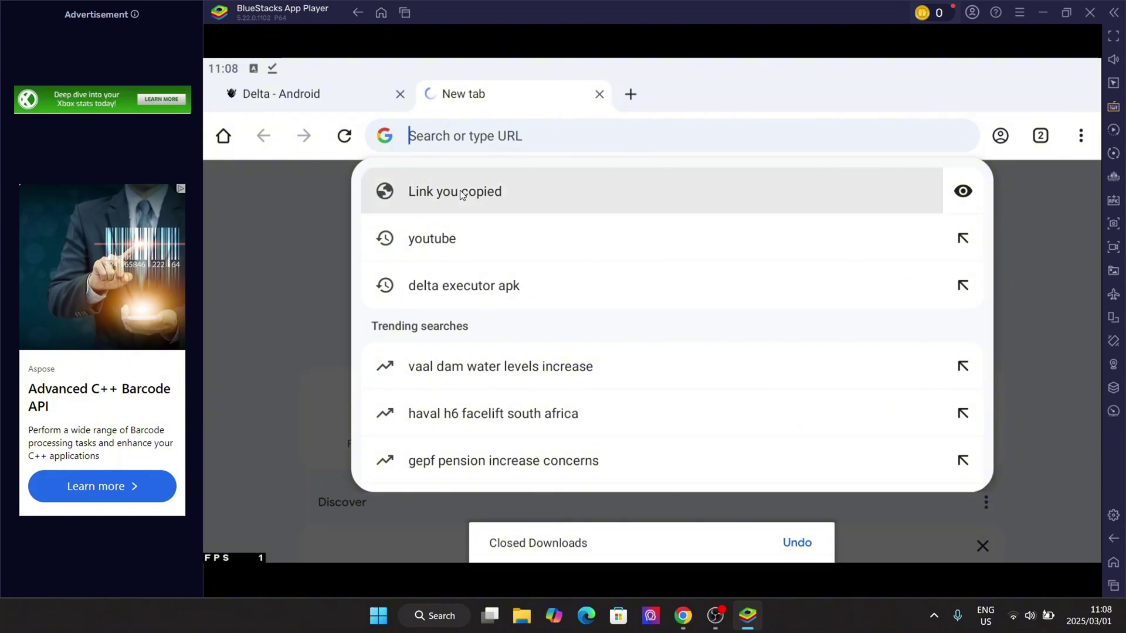
{"action": "scroll", "coordinate": [498, 318], "scroll_direction": "down", "scroll_amount": 5}
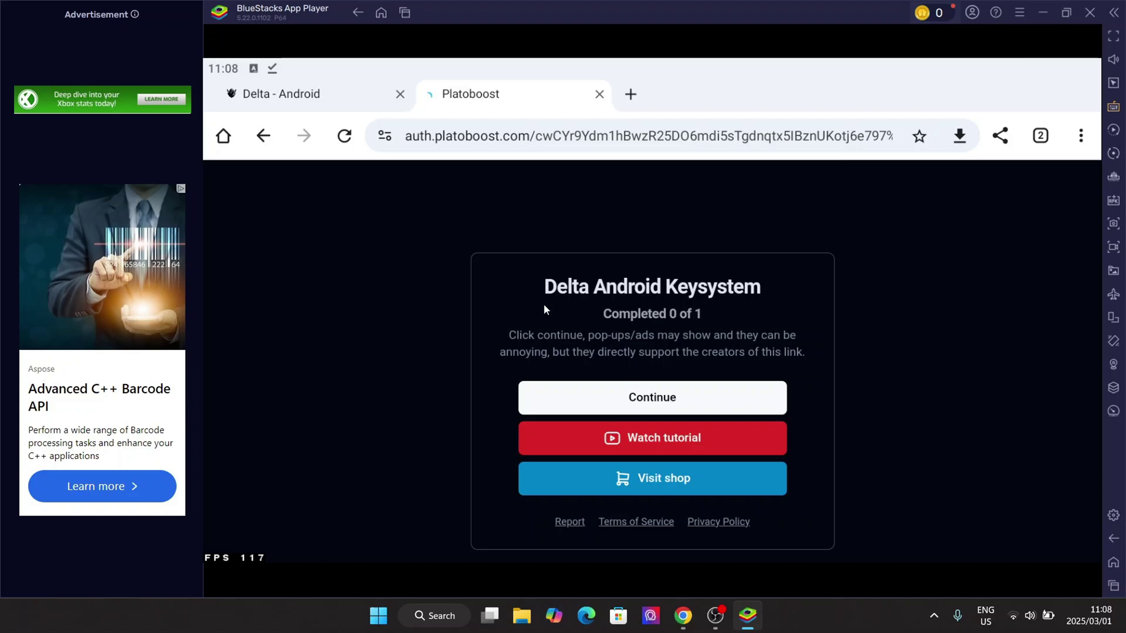
- Close the Hollywoodbets ad tab and start the Watch a Video task on the Get Delta Key page
{"action": "left_click", "coordinate": [620, 394]}
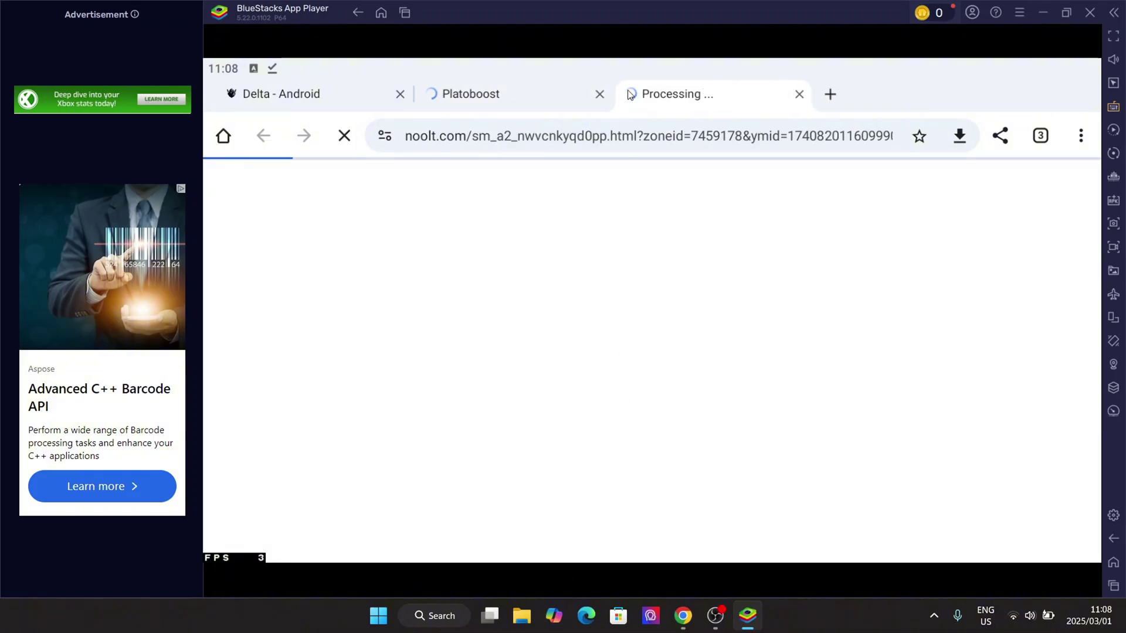
{"action": "left_click", "coordinate": [544, 95]}
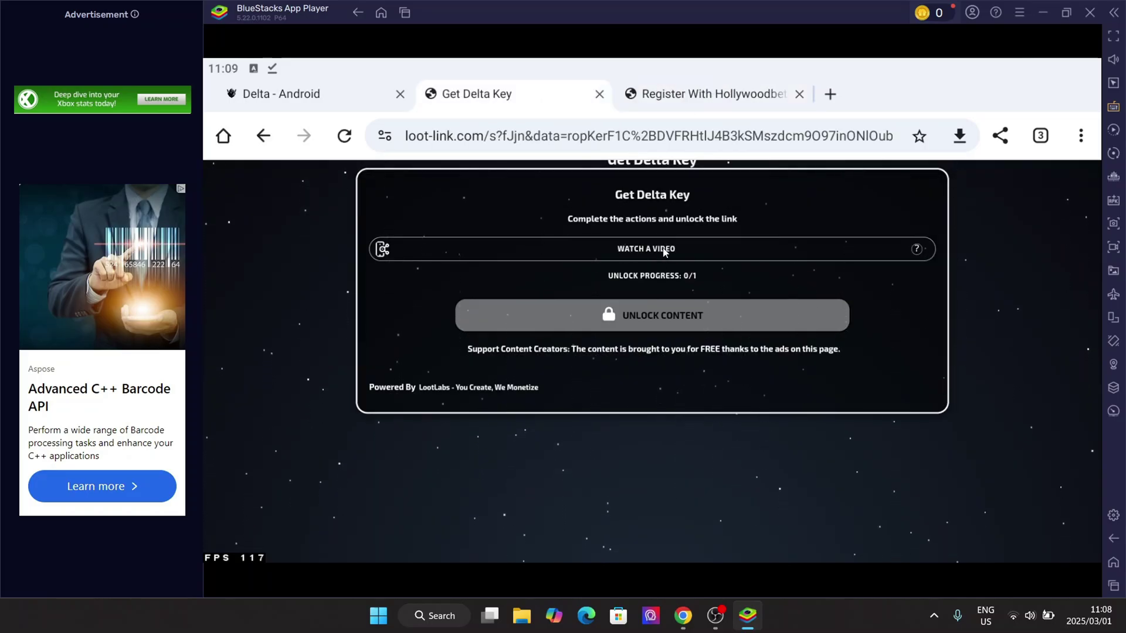
{"action": "left_click", "coordinate": [712, 104]}
{"action": "left_click", "coordinate": [799, 96]}
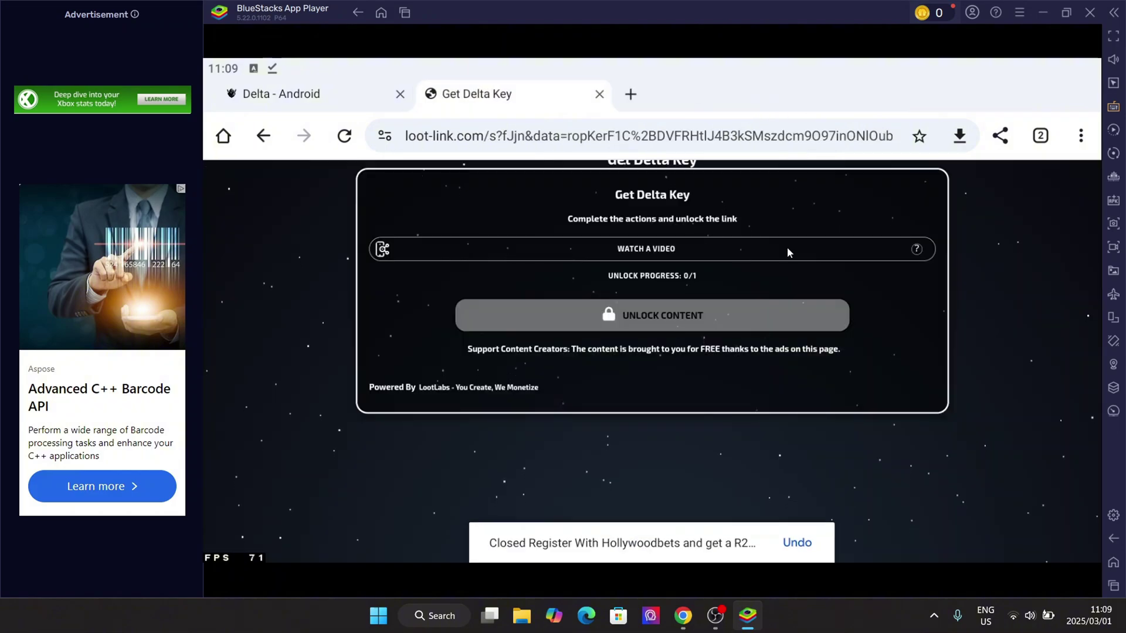
{"action": "left_click", "coordinate": [787, 248]}
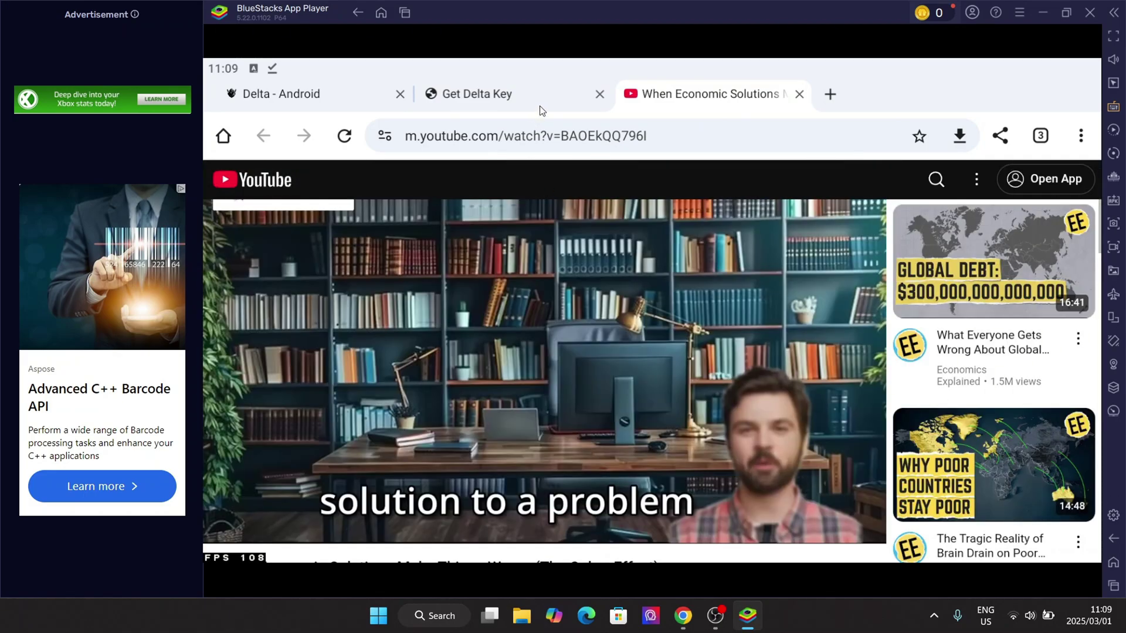
- Skip the YouTube video to near its end, then return to the Get Delta Key page
{"action": "left_click", "coordinate": [541, 109]}
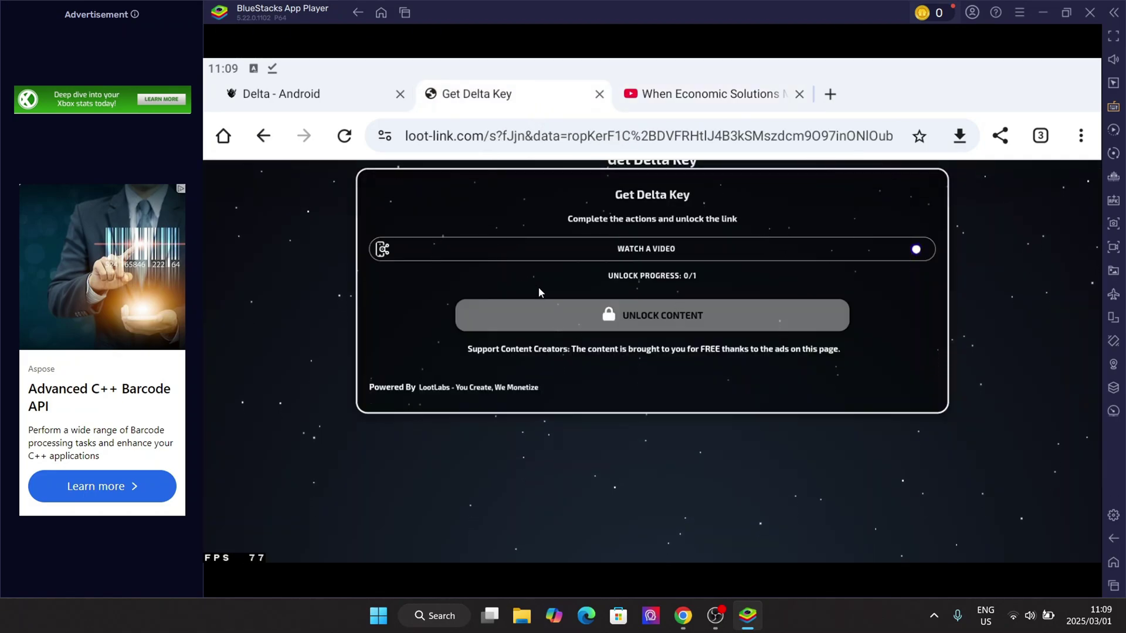
{"action": "left_click", "coordinate": [670, 256]}
{"action": "left_click", "coordinate": [803, 534]}
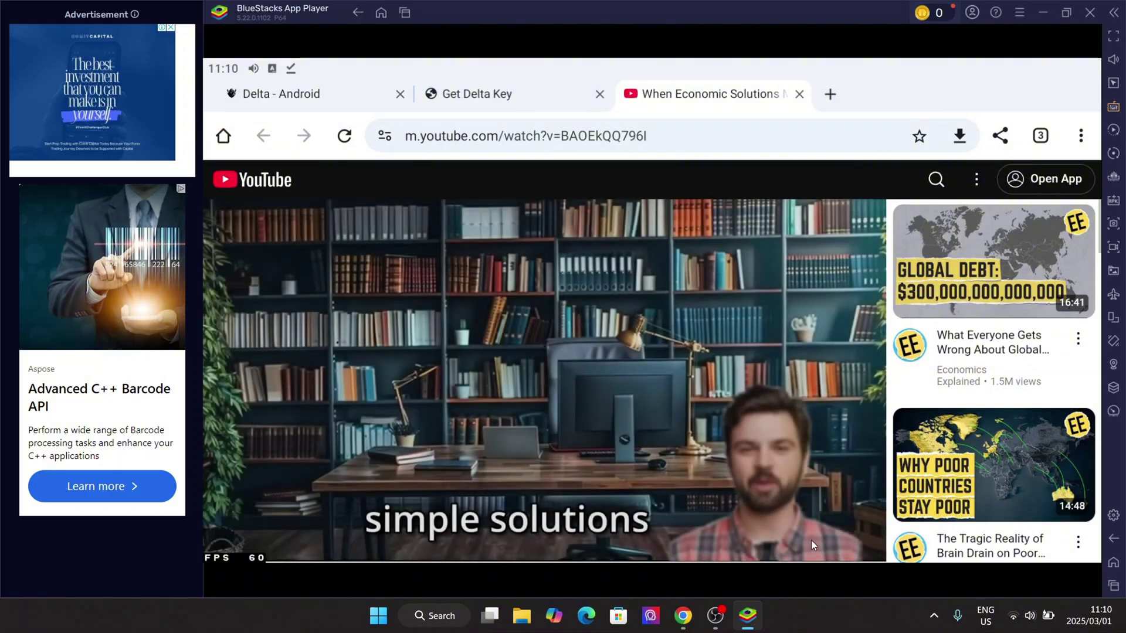
{"action": "left_click_drag", "start_coordinate": [815, 544], "coordinate": [835, 547]}
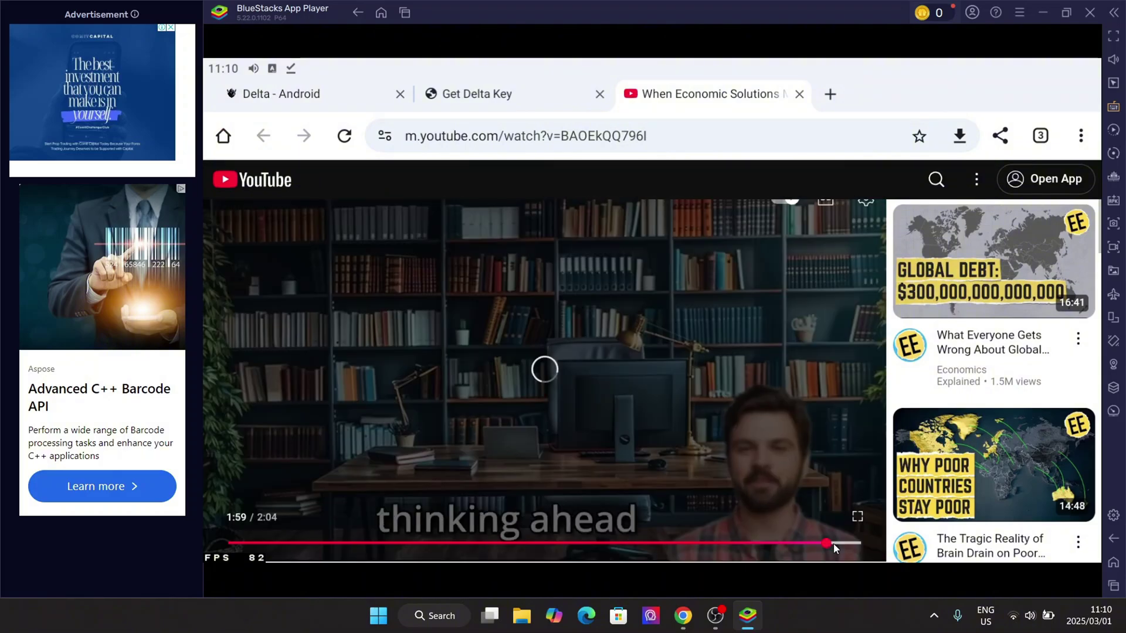
{"action": "scroll", "coordinate": [795, 467], "scroll_direction": "down", "scroll_amount": 2}
{"action": "scroll", "coordinate": [713, 446], "scroll_direction": "up", "scroll_amount": 2}
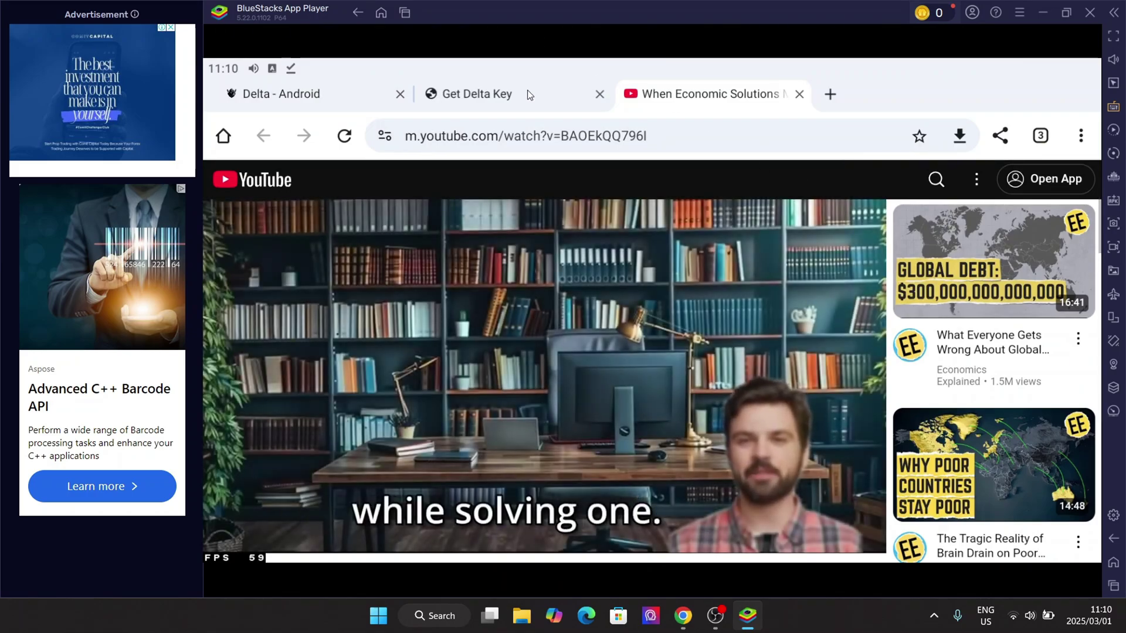
{"action": "left_click", "coordinate": [527, 90]}
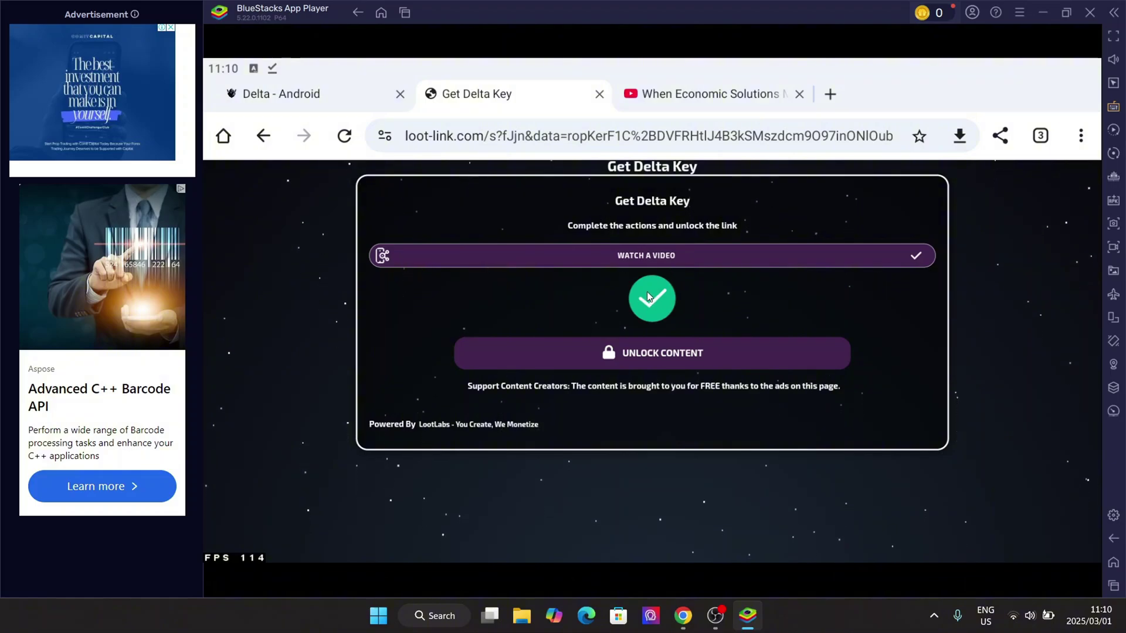
- Unlock the content, continue on Platoboost to get whitelisted, and copy the new Delta key
{"action": "left_click", "coordinate": [650, 357]}
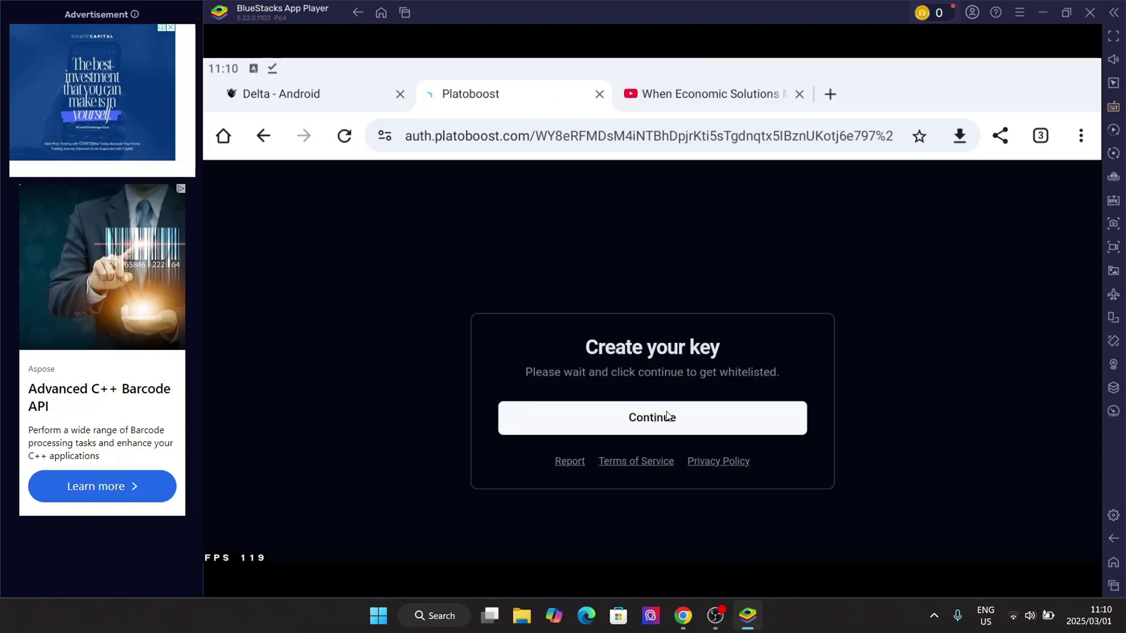
{"action": "left_click", "coordinate": [667, 416]}
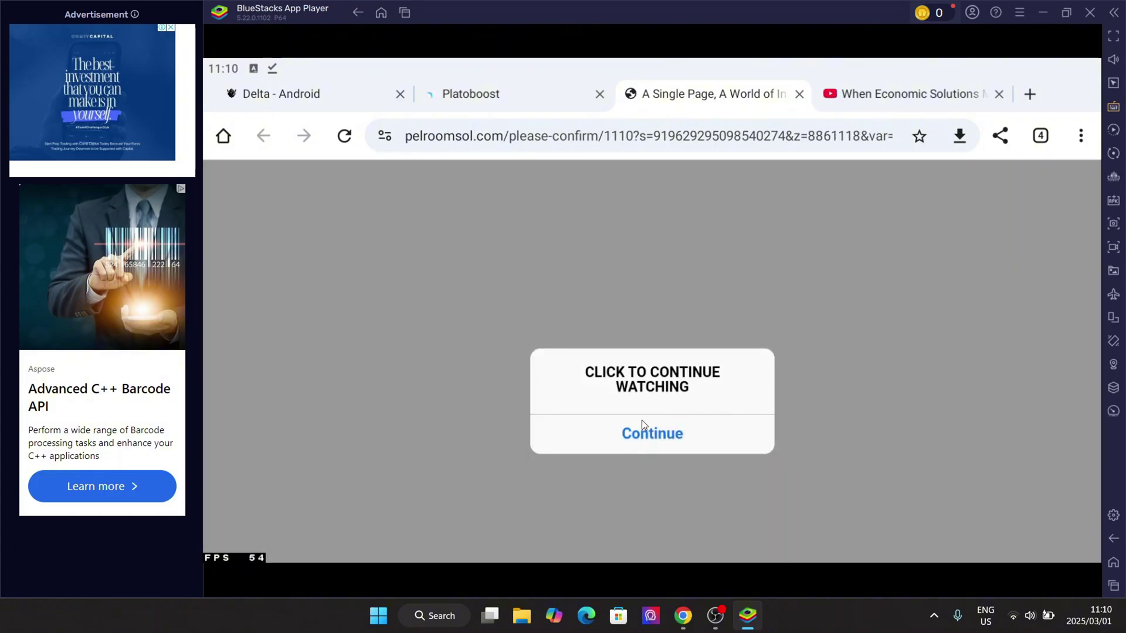
{"action": "left_click", "coordinate": [547, 93]}
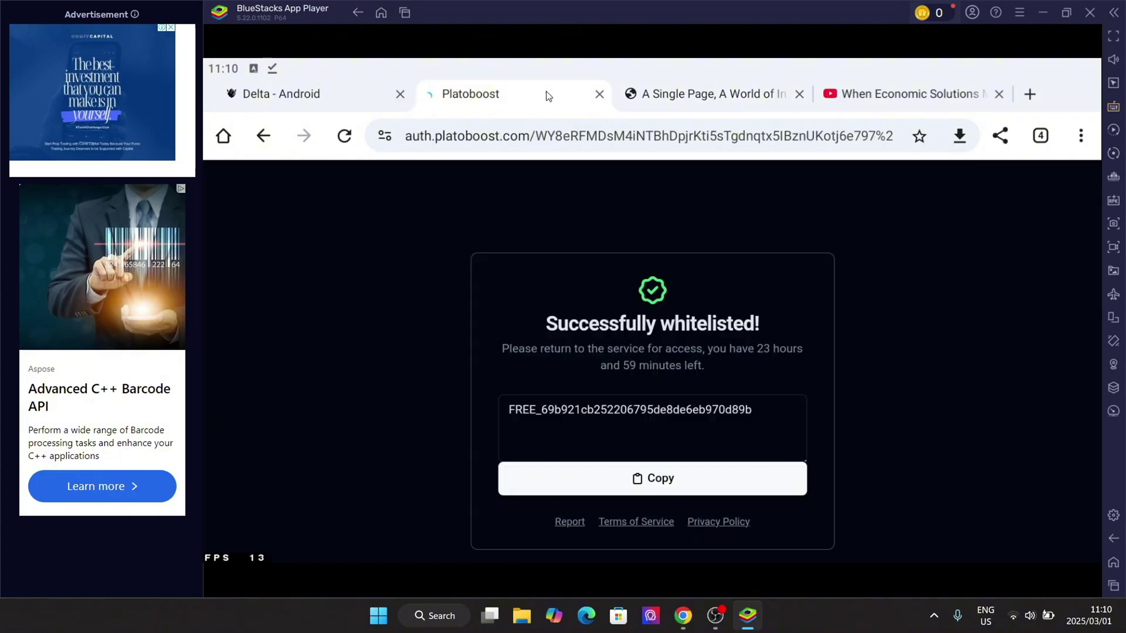
{"action": "left_click", "coordinate": [649, 479]}
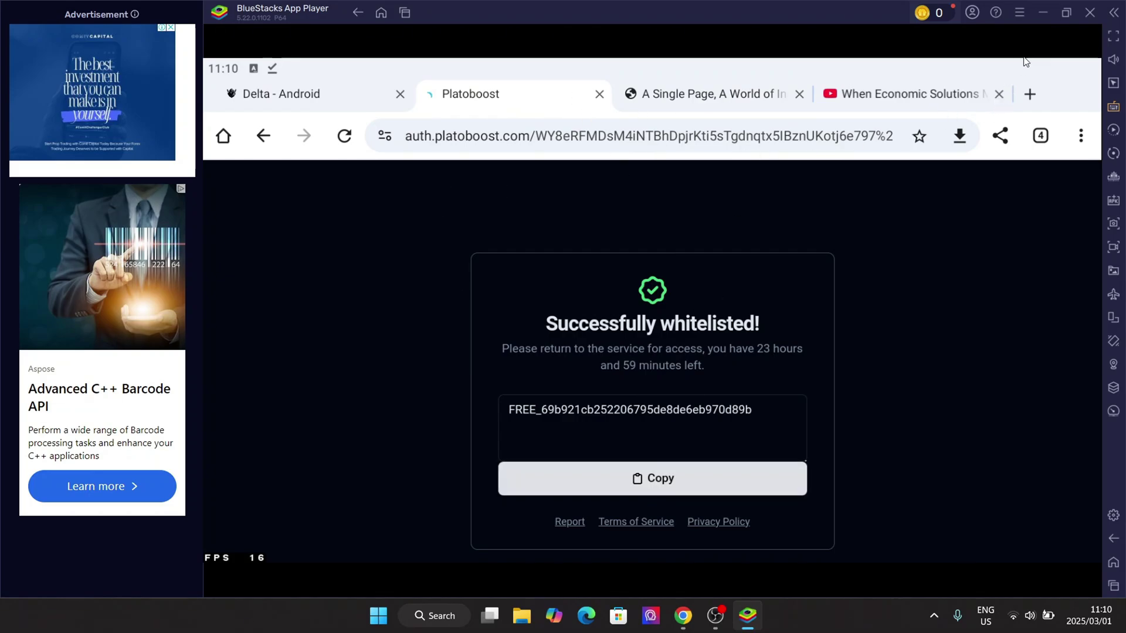
- Launch Roblox from the BlueStacks home screen and join Blox Fruits on the Marines team
{"action": "left_click", "coordinate": [380, 12]}
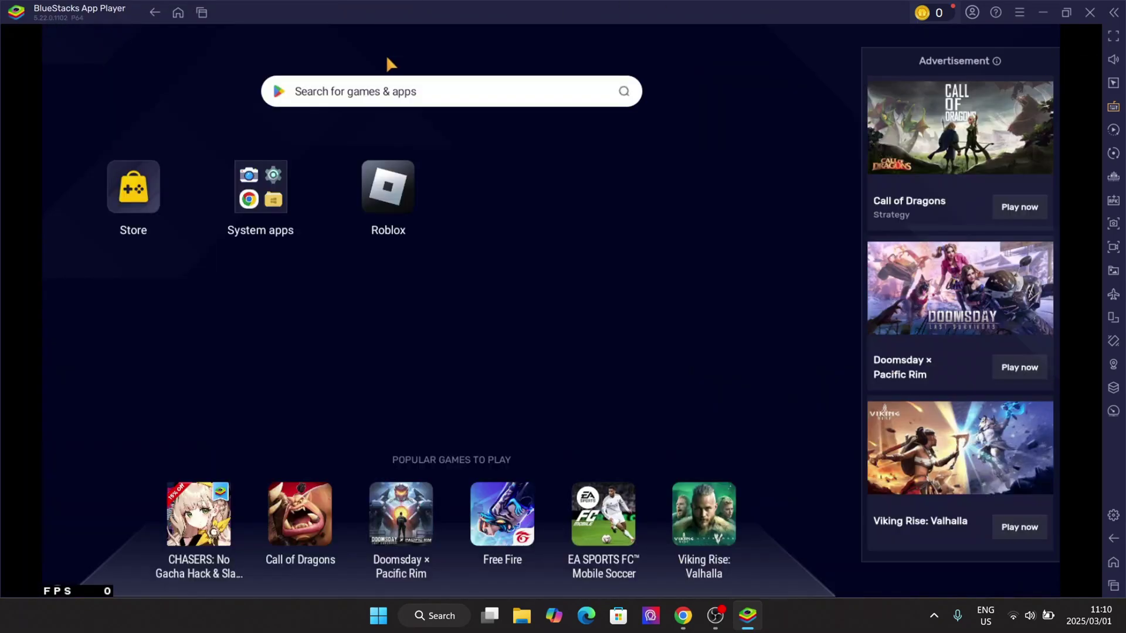
{"action": "left_click", "coordinate": [401, 189]}
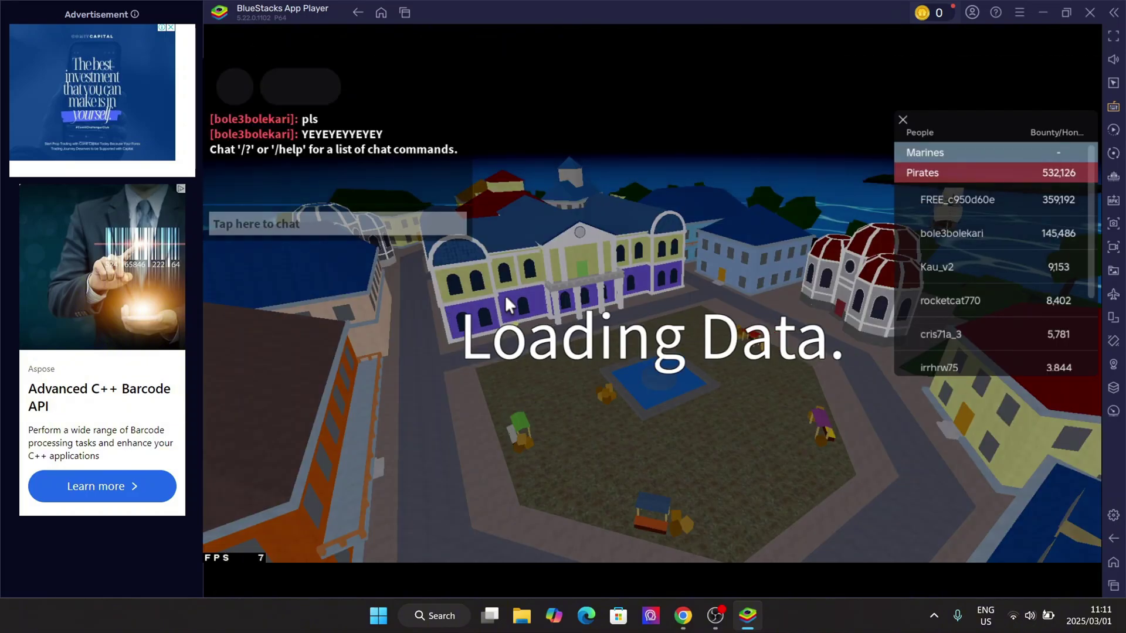
{"action": "left_click", "coordinate": [759, 347]}
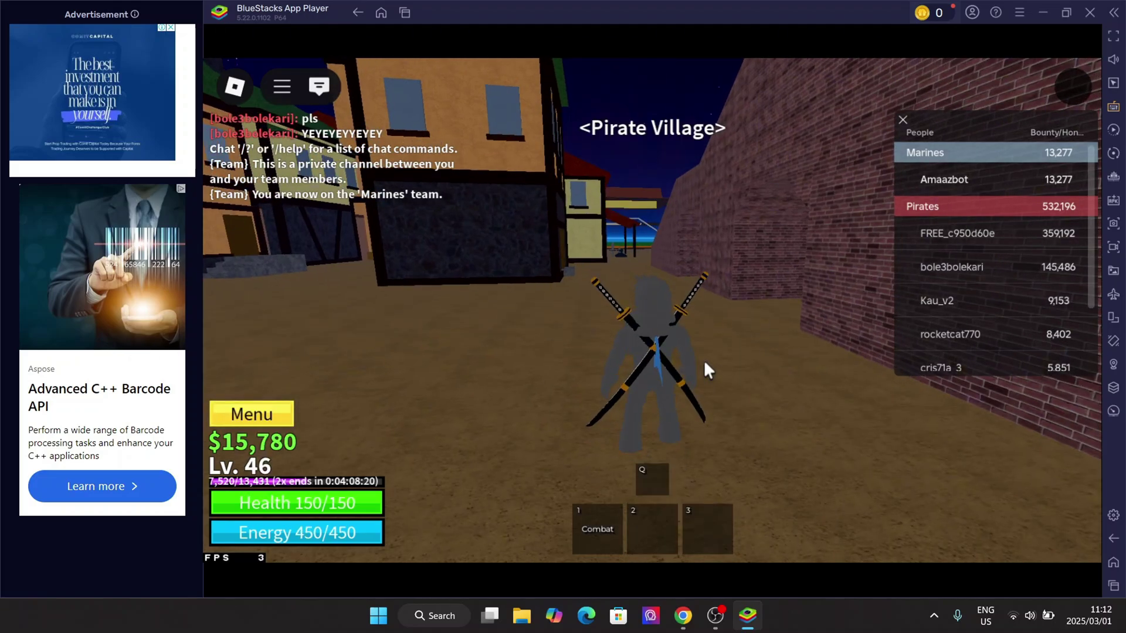
{"action": "left_click_drag", "start_coordinate": [704, 360], "coordinate": [448, 360]}
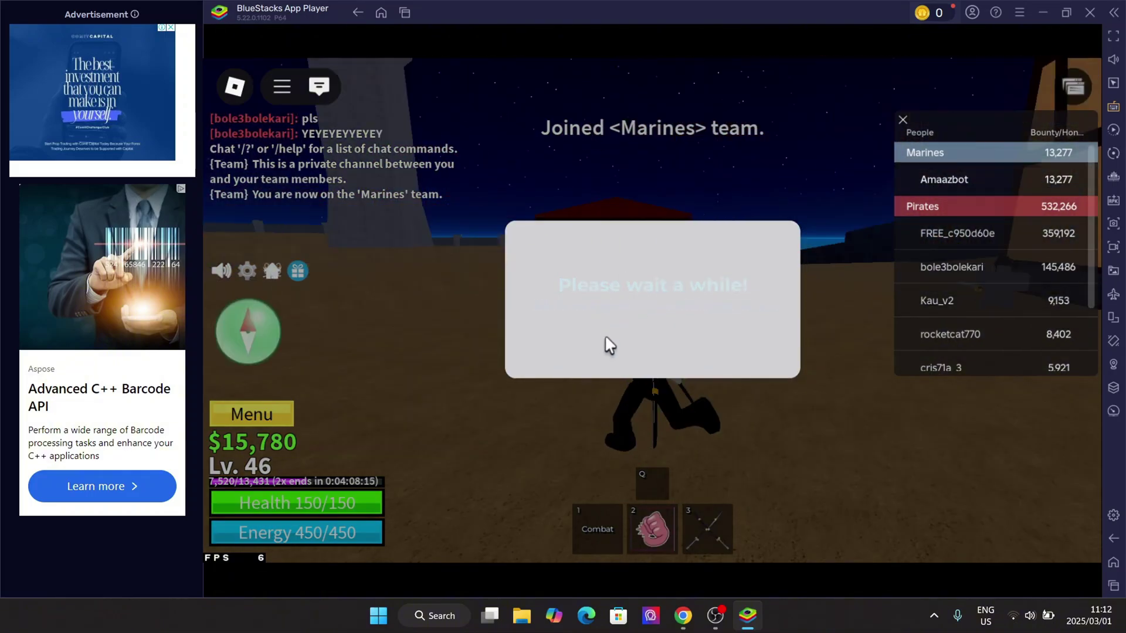
- Paste the copied key into Delta's Enter key field and submit it with Continue
{"action": "left_click", "coordinate": [950, 258]}
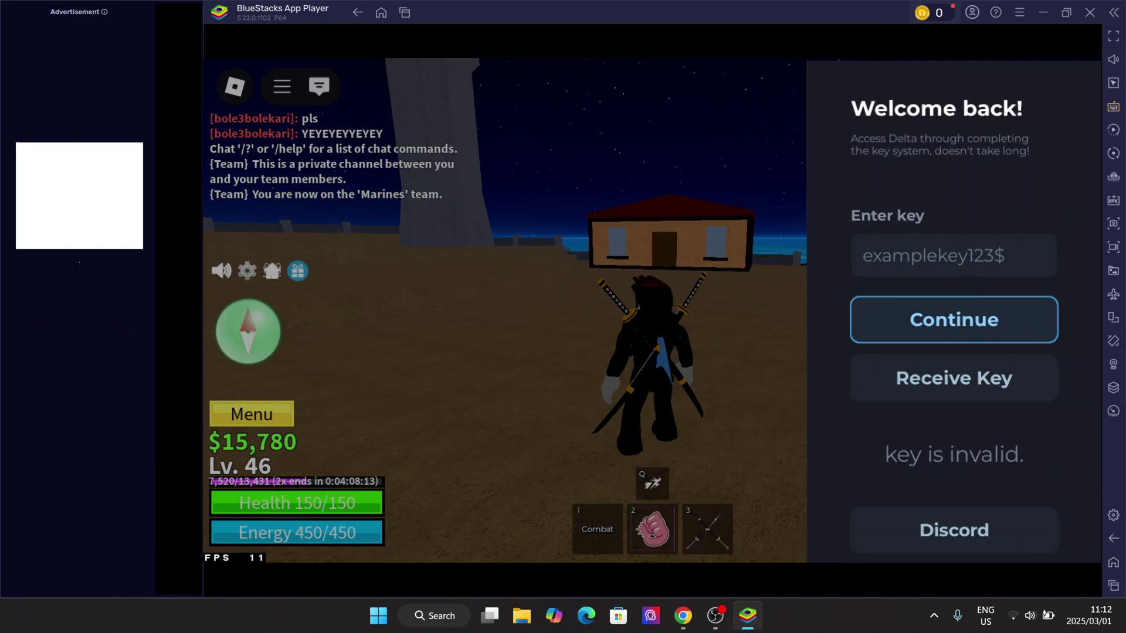
{"action": "right_click", "coordinate": [951, 250]}
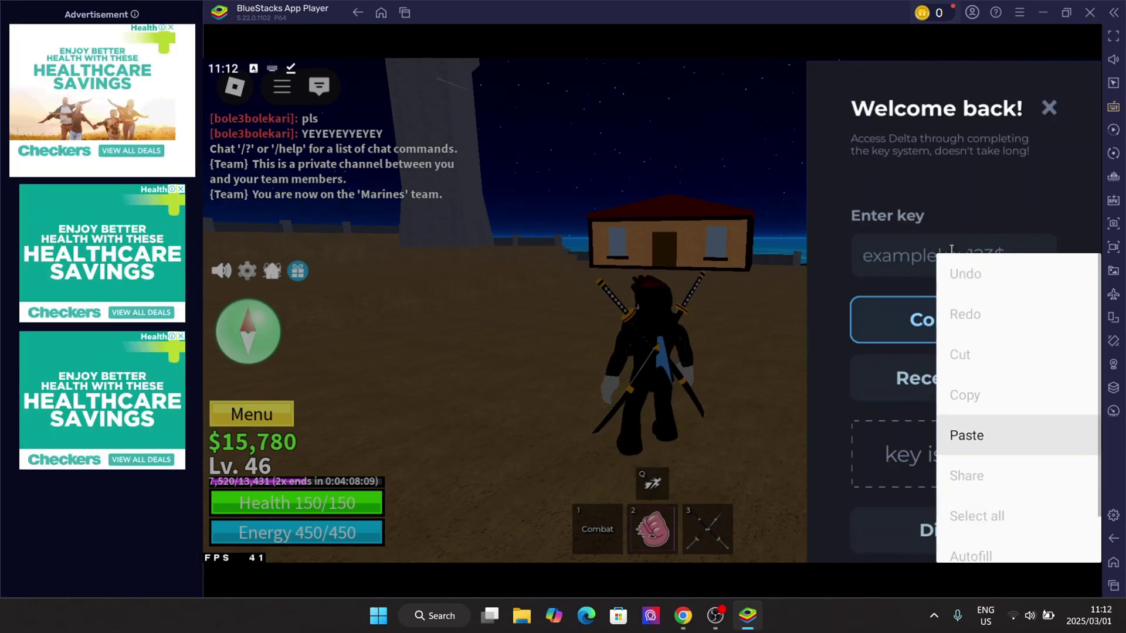
{"action": "left_click", "coordinate": [974, 435]}
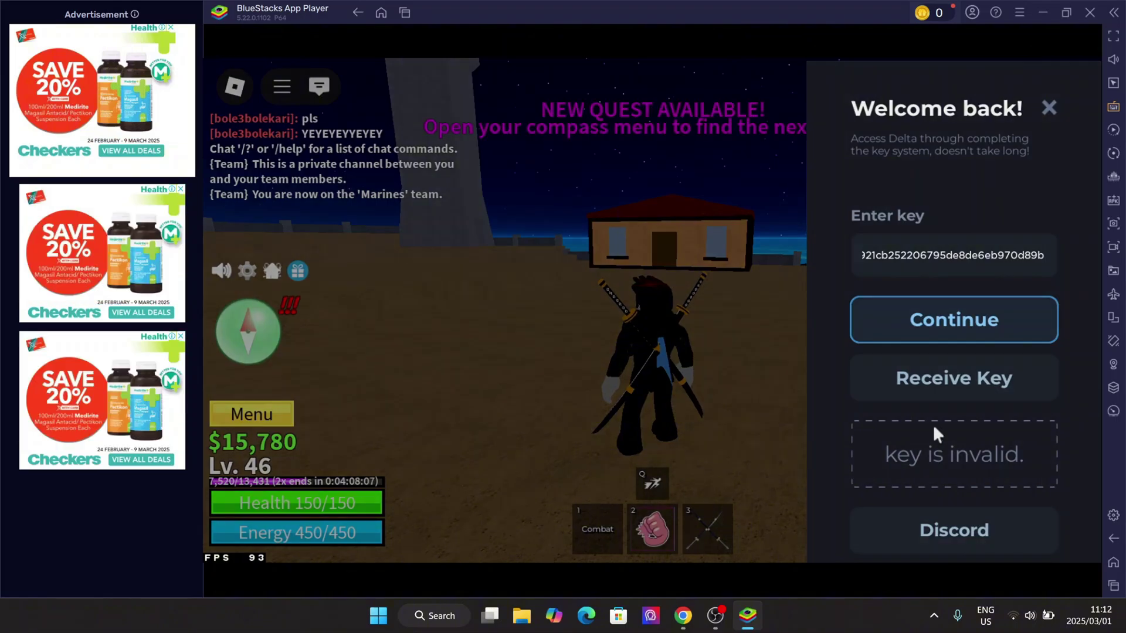
{"action": "left_click", "coordinate": [983, 319]}
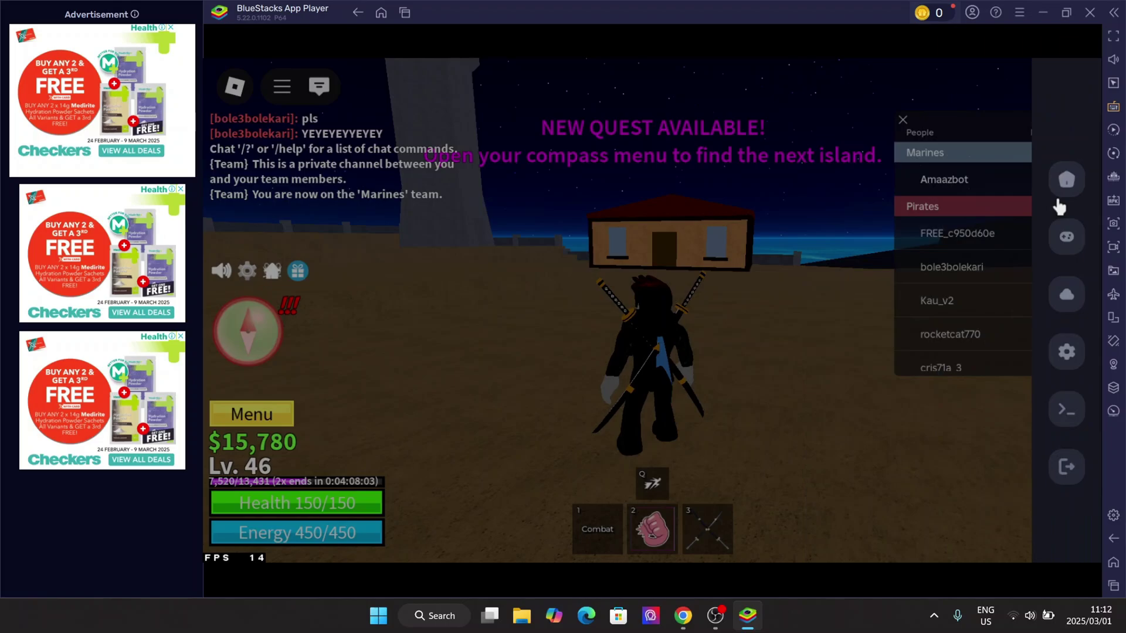
- View Delta's saved scripts and editor, close its panels, then equip Dual Katana (3) and attack the Pirate
{"action": "left_click", "coordinate": [1065, 182]}
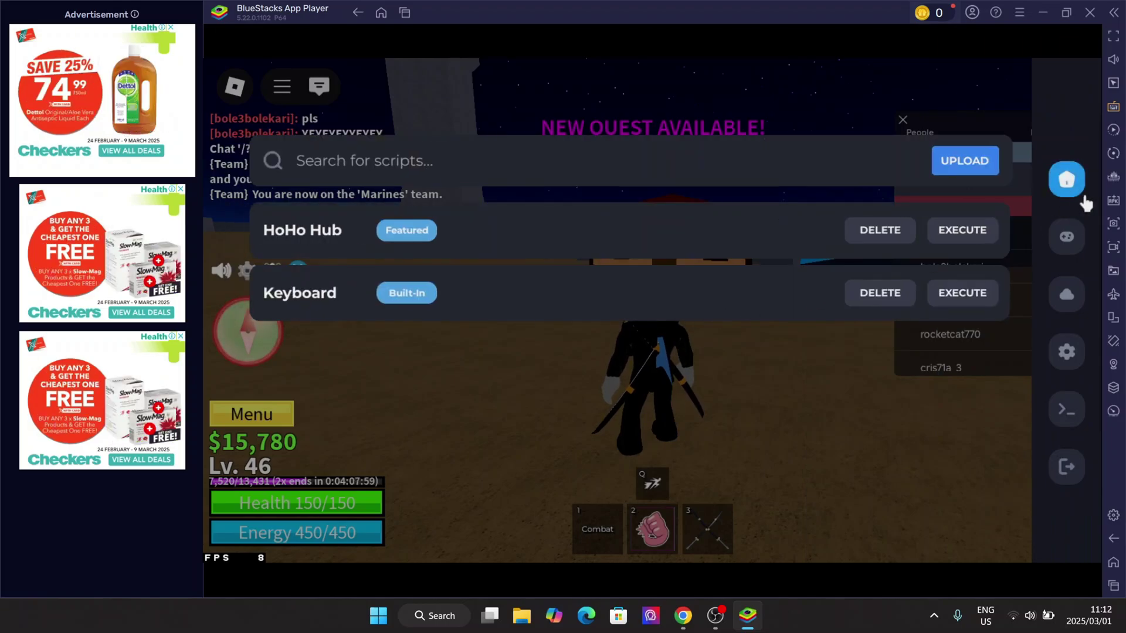
{"action": "left_click", "coordinate": [1066, 237]}
{"action": "left_click", "coordinate": [1068, 449]}
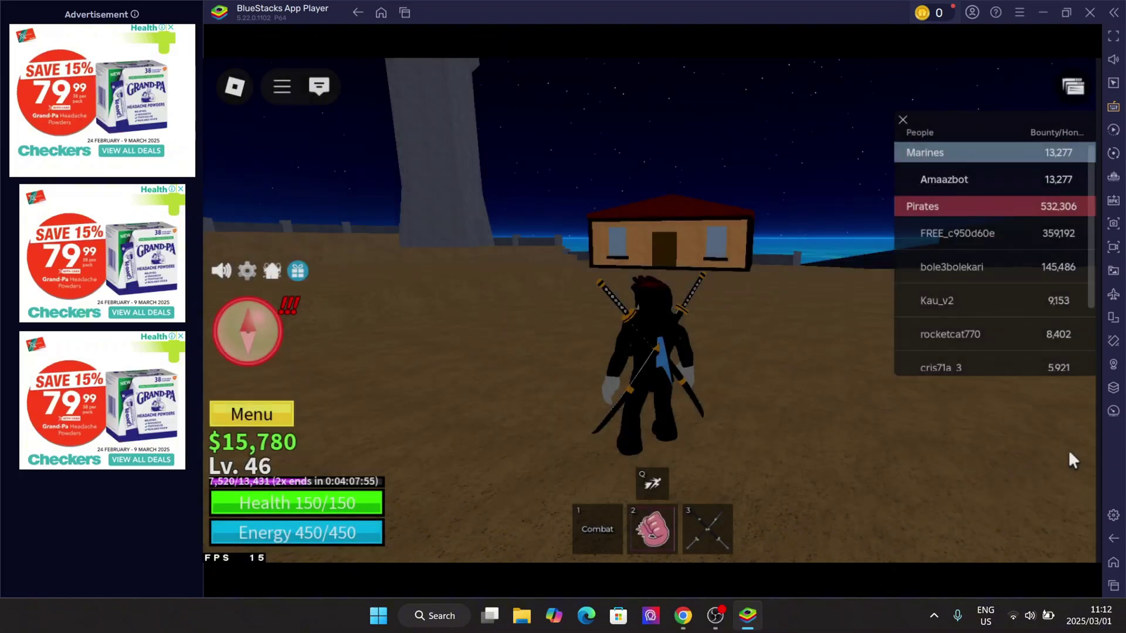
{"action": "key", "text": "3"}
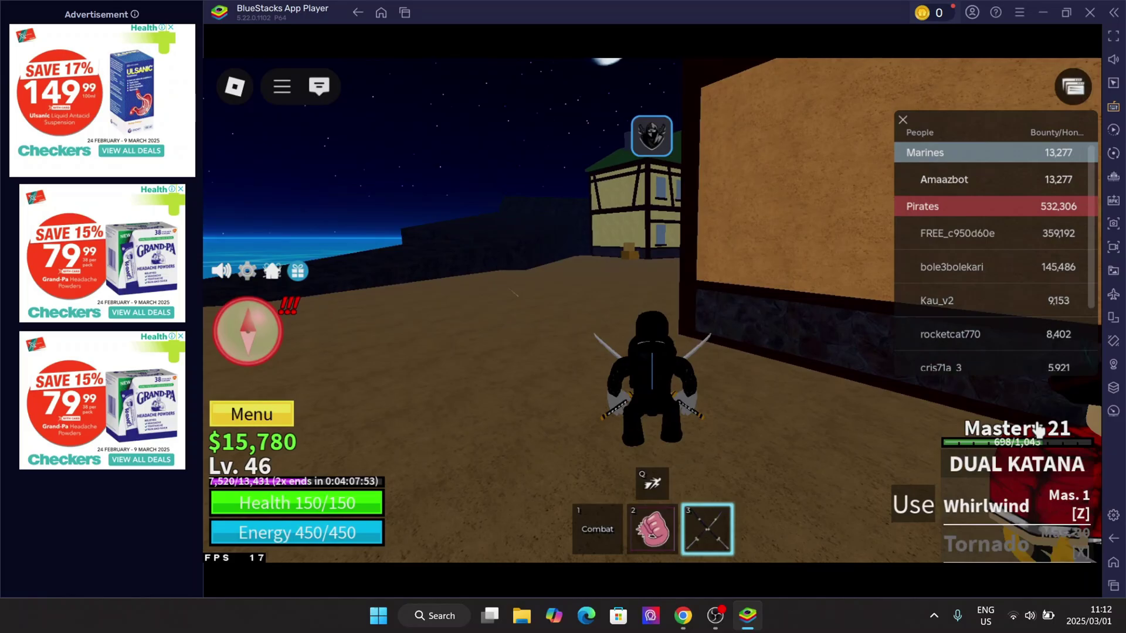
{"action": "left_click", "coordinate": [1071, 413]}
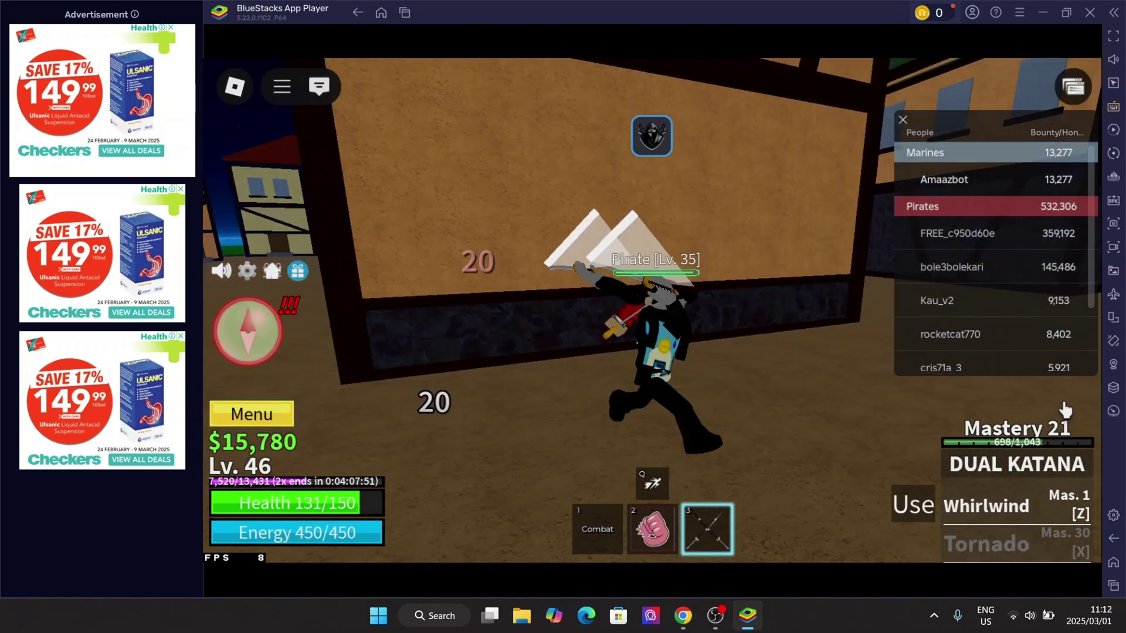